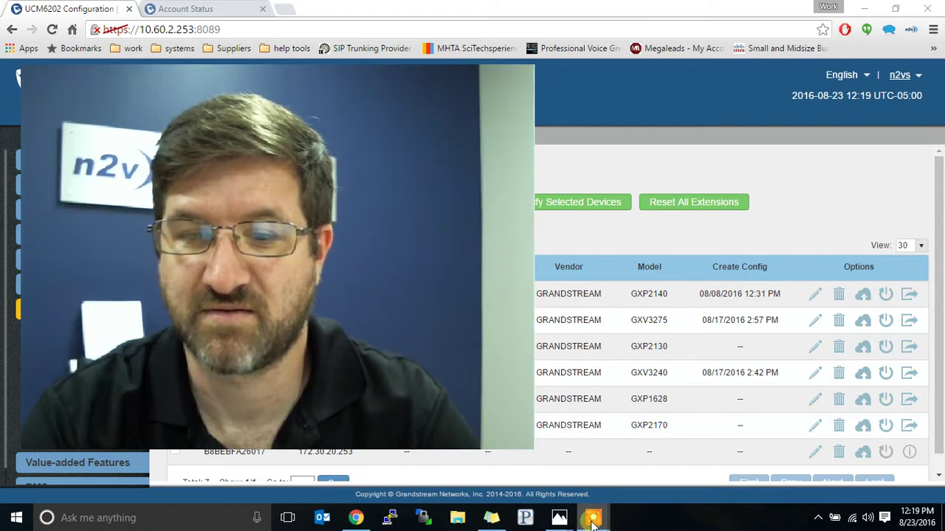
Step: Switch to the GXP2170 phone's Account Status page showing Account 1 (1001) registered
mouse_move(593, 522)
left_click(663, 481)
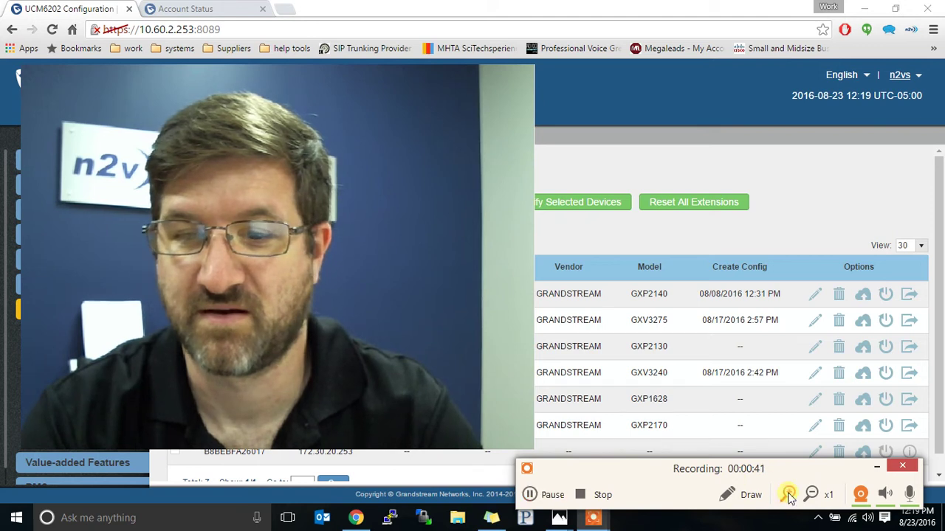
left_click(859, 496)
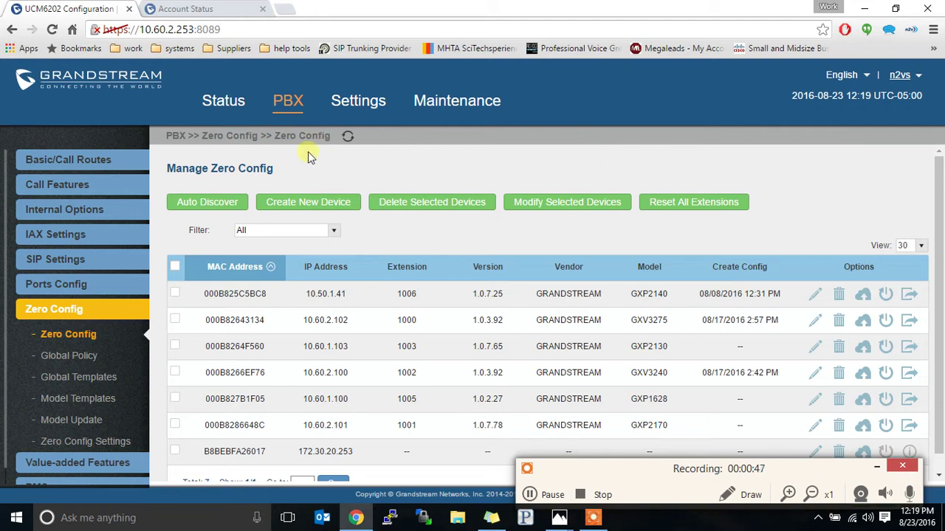
left_click(877, 467)
scroll(941, 387, "down", 1)
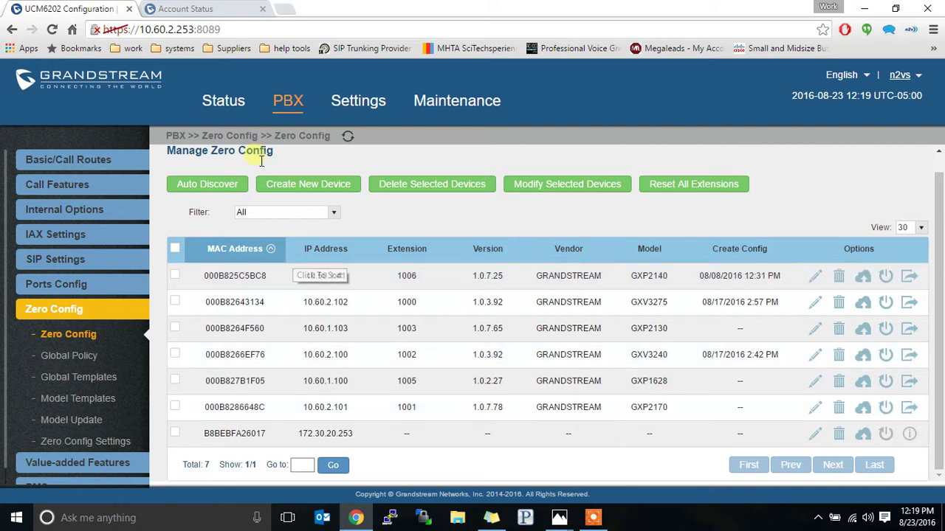
left_click(208, 8)
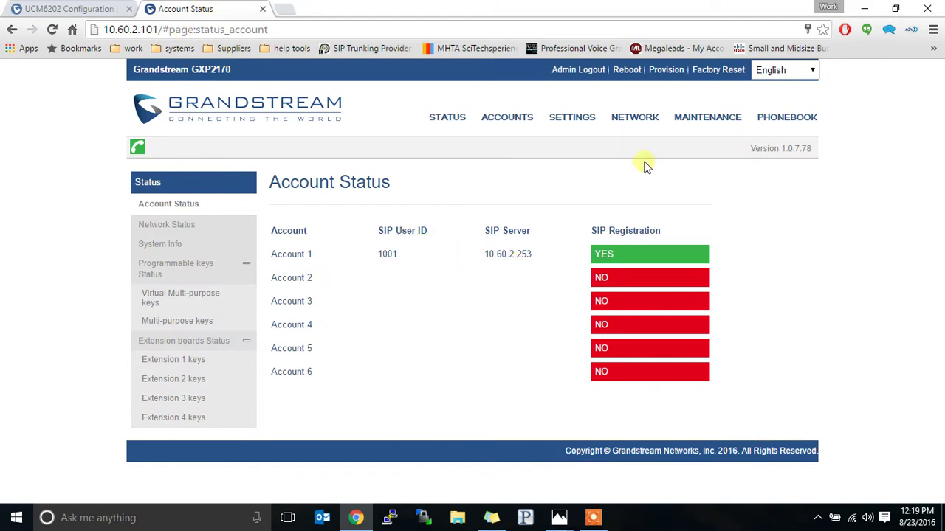
Step: Open the phone's Phonebook > LDAP settings and scroll through the form with its empty Base
mouse_move(707, 119)
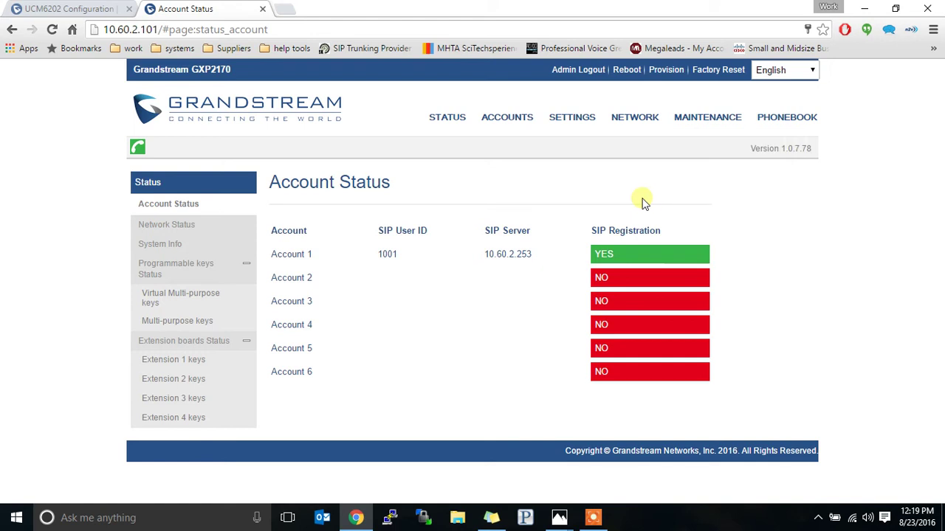
mouse_move(760, 121)
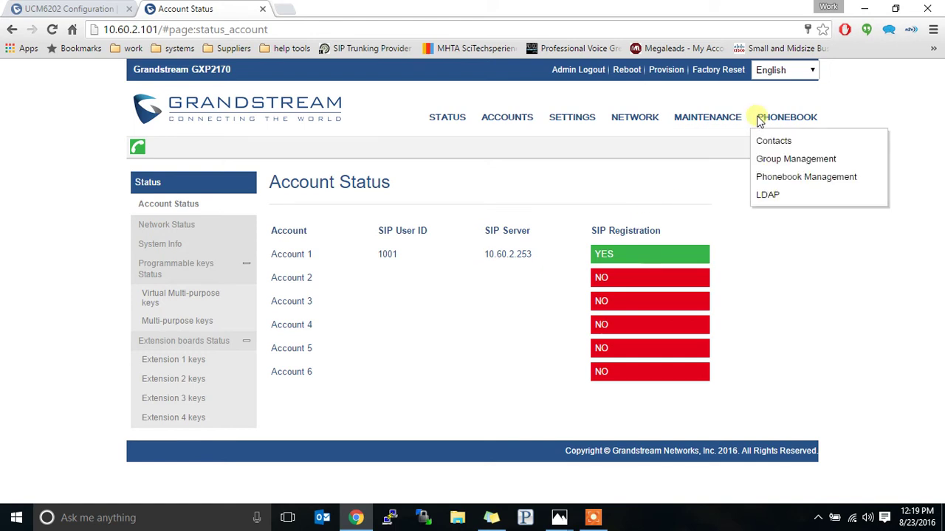
left_click(766, 195)
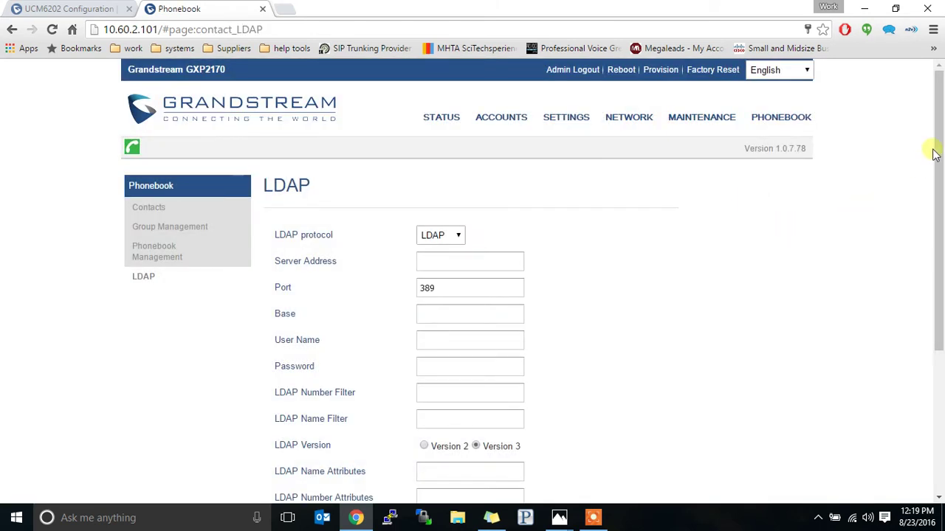
left_click_drag(938, 153, 938, 227)
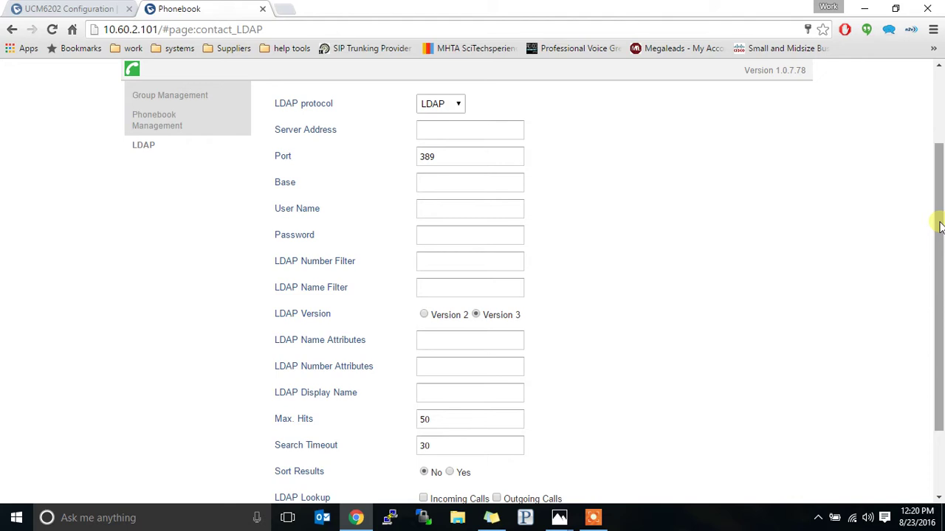
Step: Open the UCM6202 Settings > LDAP Server page and select the ou=pbx,dc=pbx,dc=com phonebook DN
left_click(51, 10)
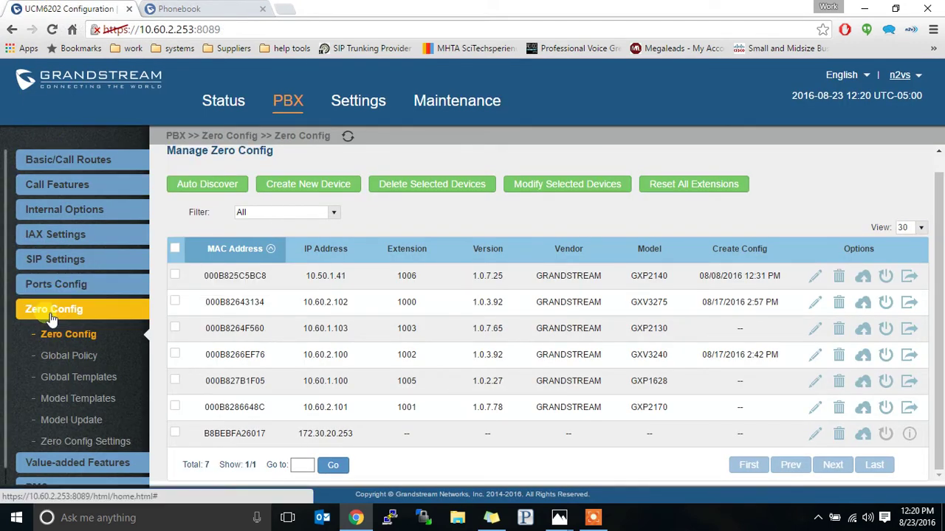
left_click(358, 102)
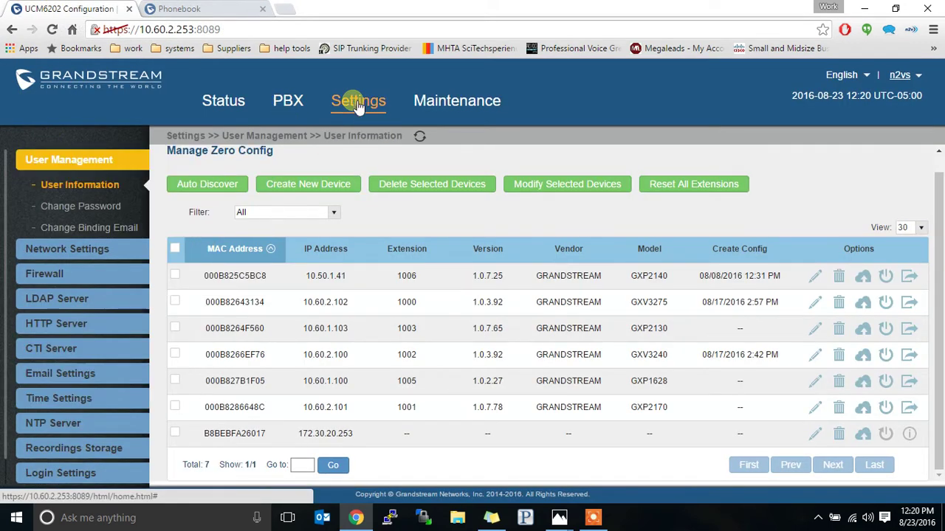
left_click(75, 298)
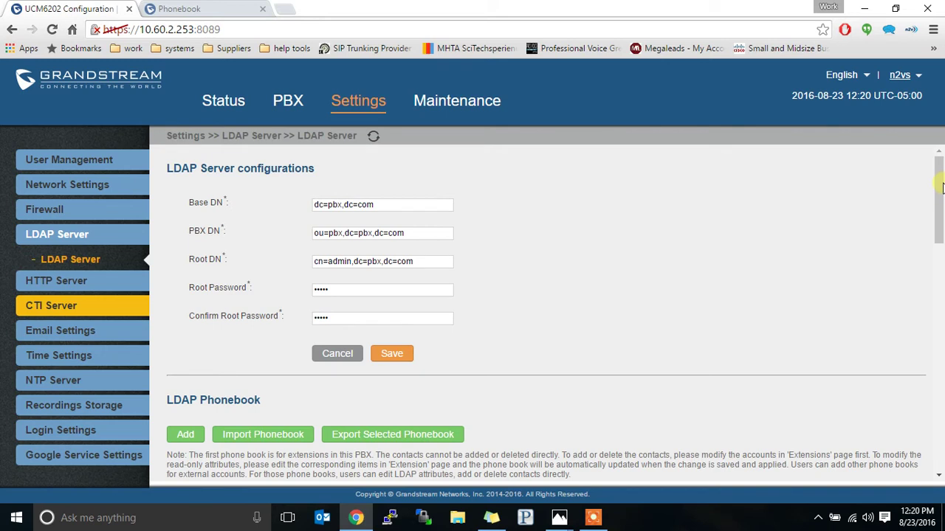
mouse_move(941, 188)
left_mouse_down()
mouse_move(939, 223)
mouse_move(940, 185)
left_mouse_up()
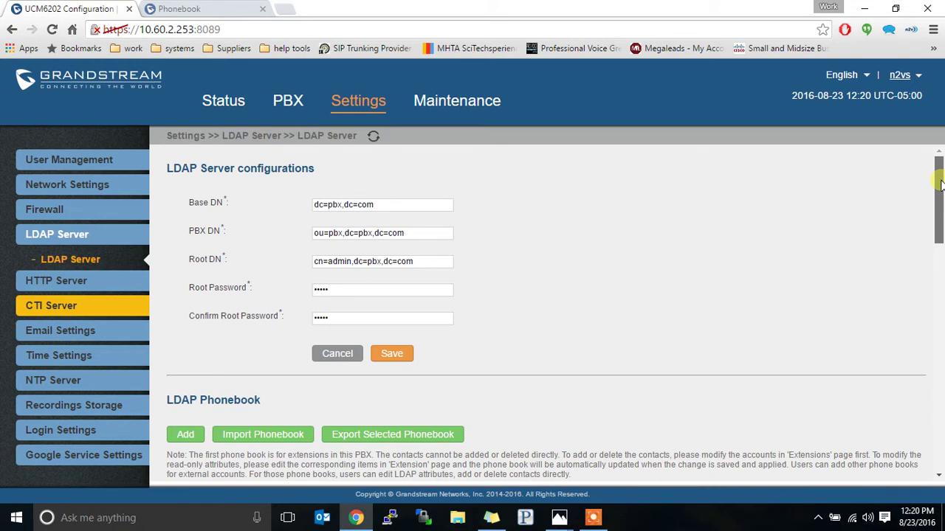
left_click_drag(940, 184, 938, 250)
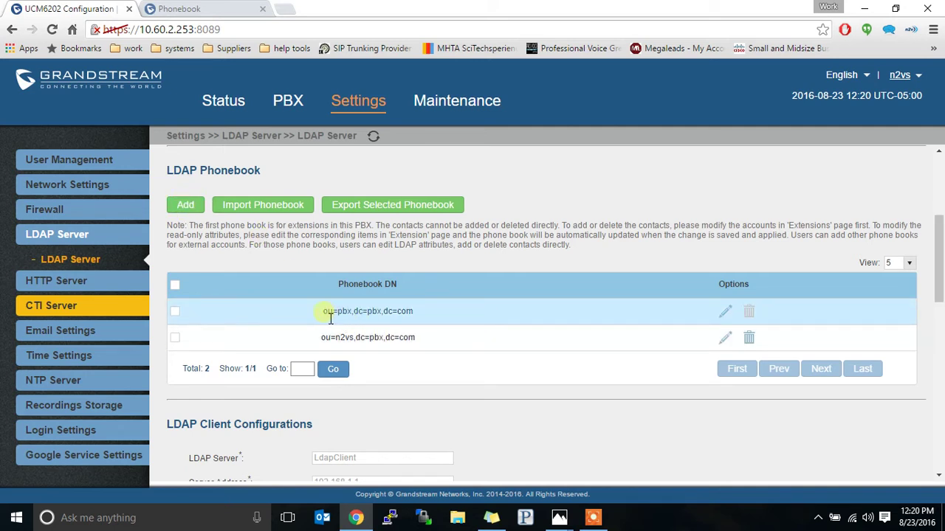
left_click_drag(329, 316, 423, 320)
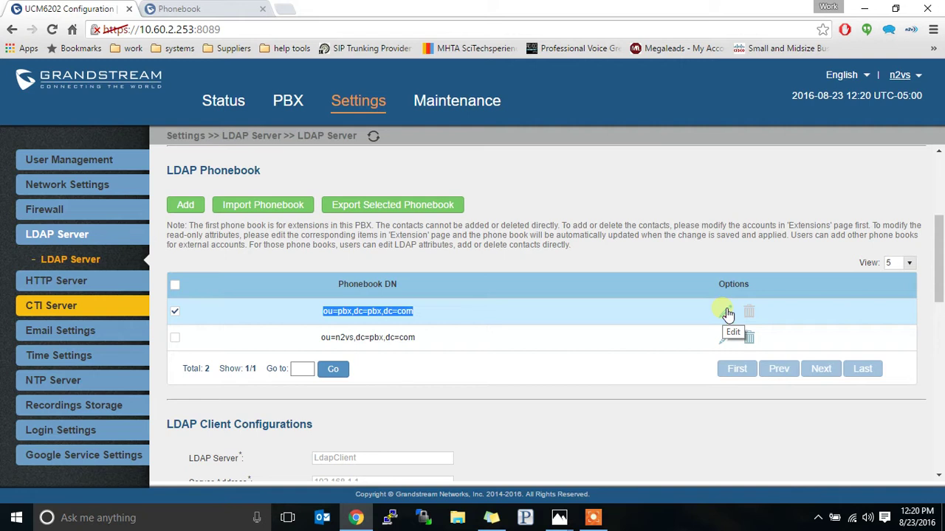
left_click(726, 312)
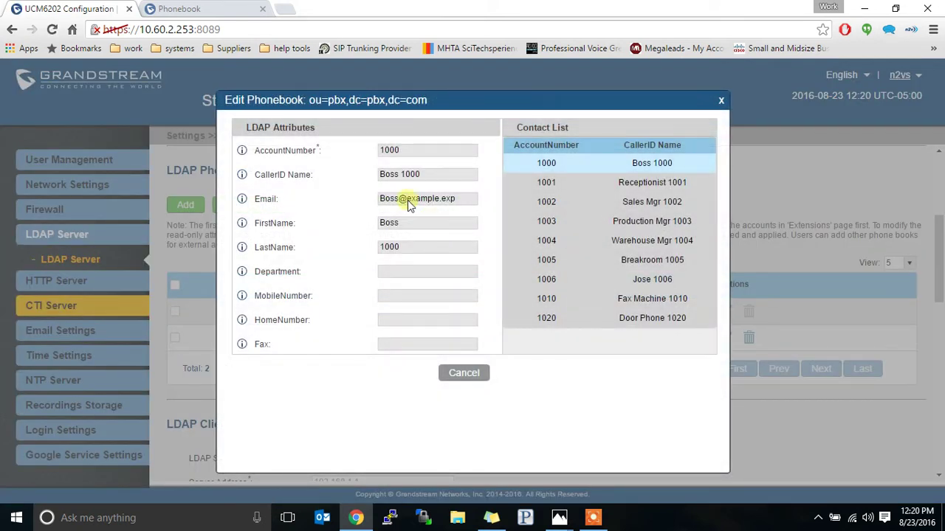
left_click(558, 184)
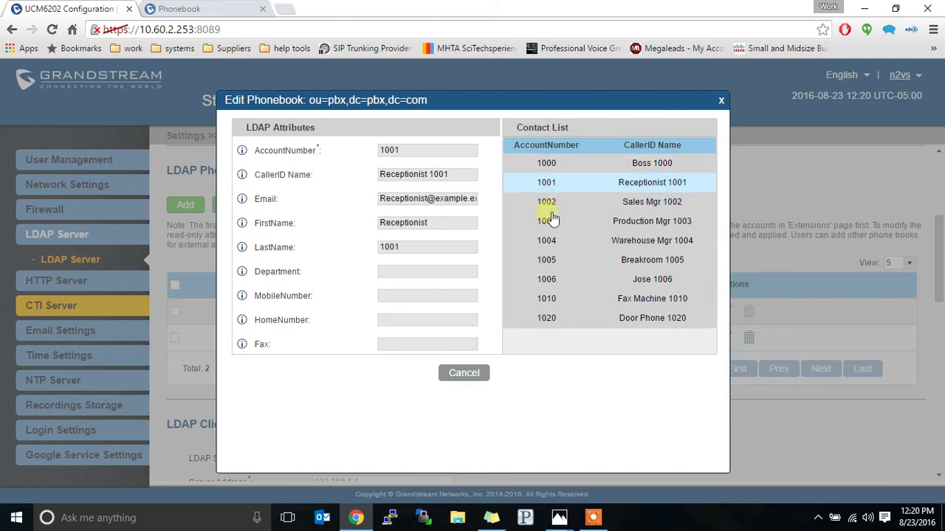
left_click(549, 221)
left_click(551, 239)
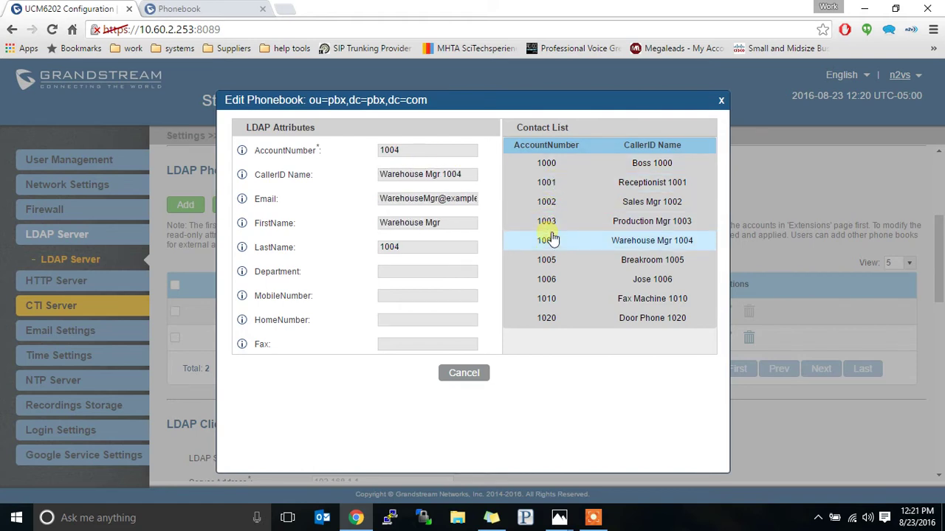
left_click(555, 259)
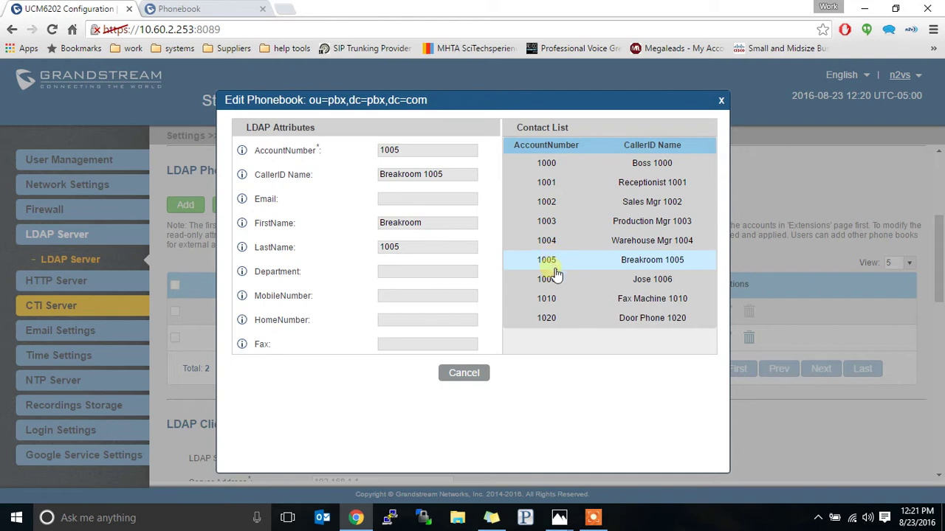
left_click(555, 281)
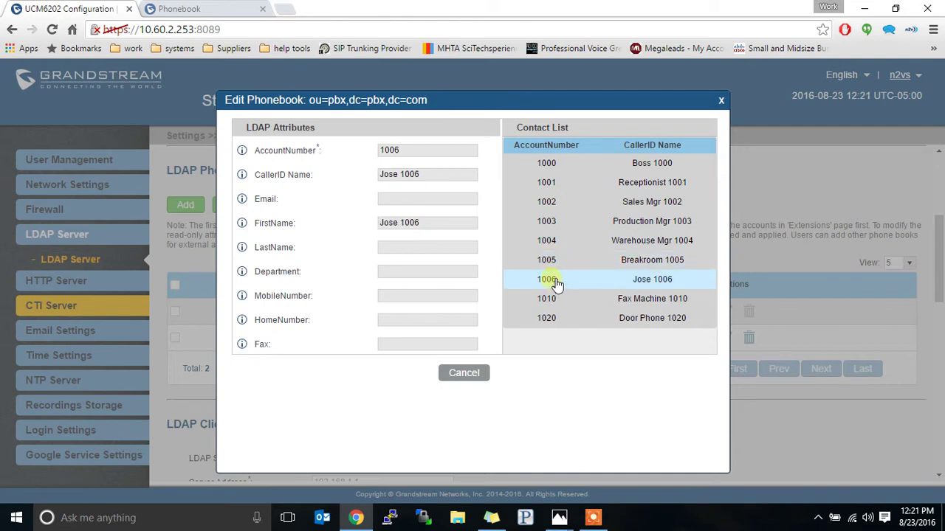
left_click(554, 297)
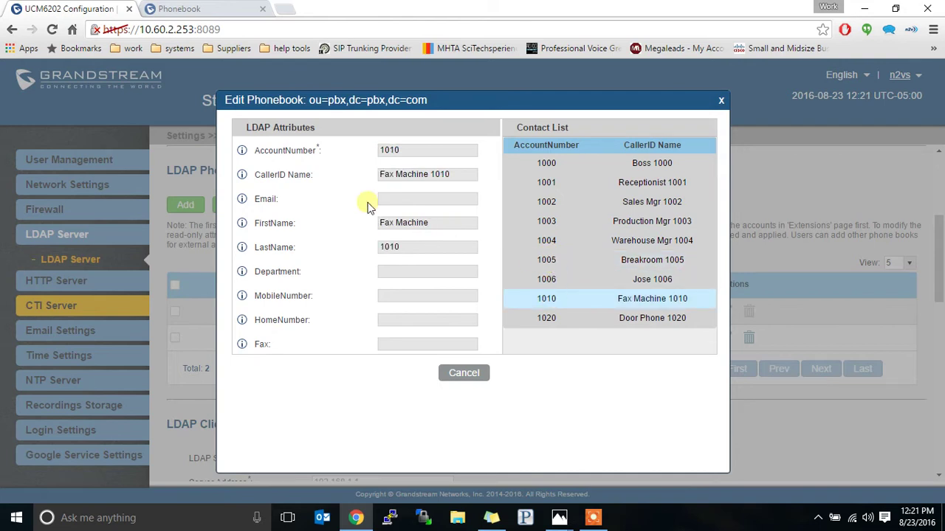
left_click(389, 150)
Step: Add an LDAP phonebook with prefix Bob and DN ou=Bob,dc=pbx,dc=com, making three entries
left_click(721, 104)
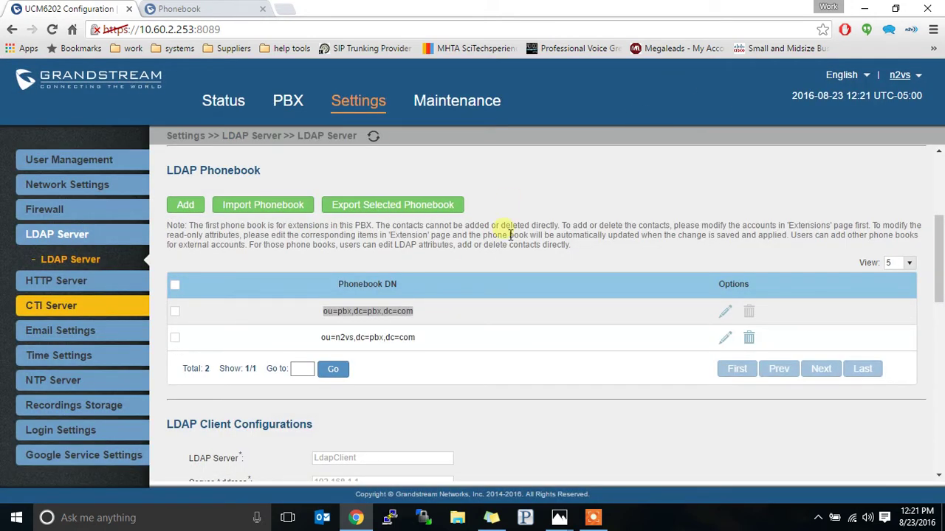
left_click(186, 208)
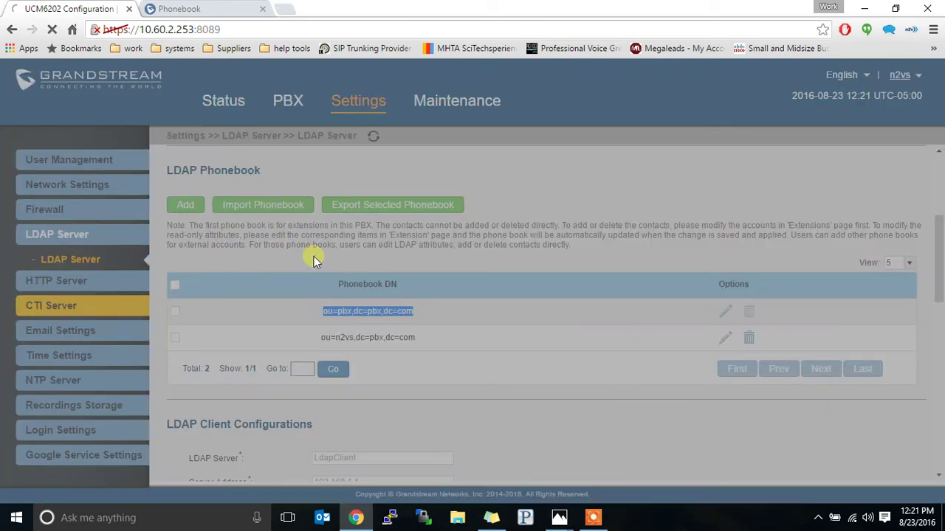
left_click(462, 251)
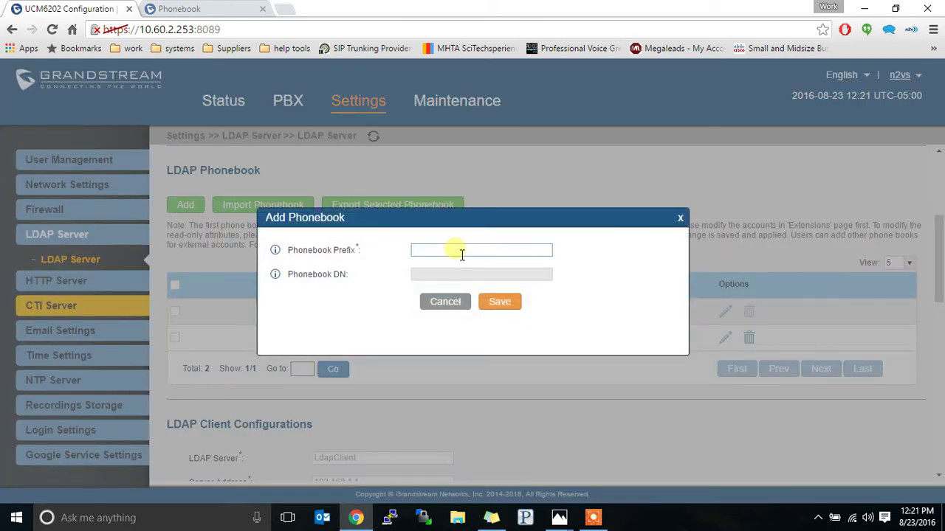
type("Bo")
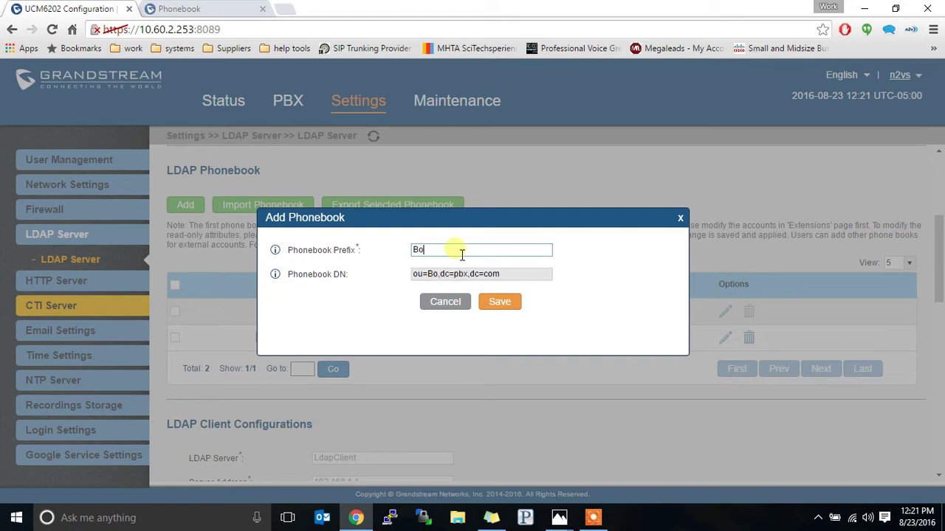
type("b's")
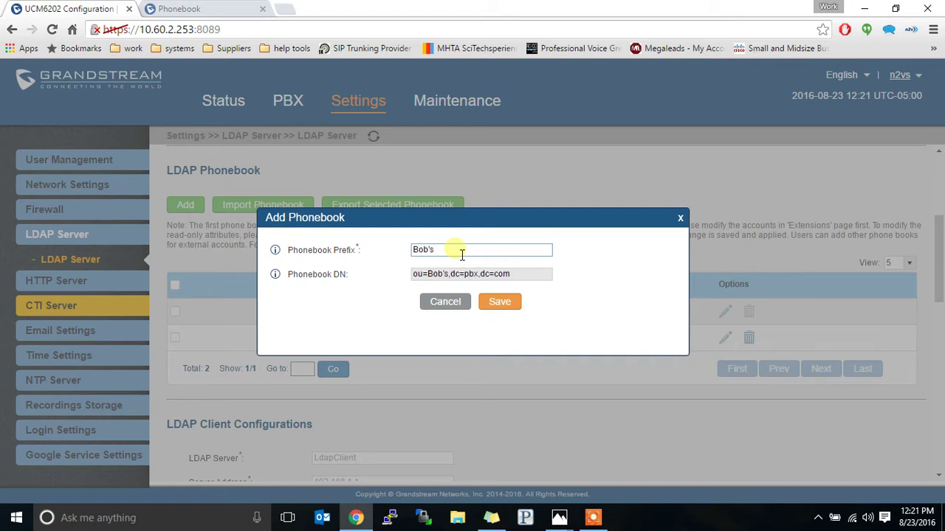
key("BackSpace")
key("BackSpace")
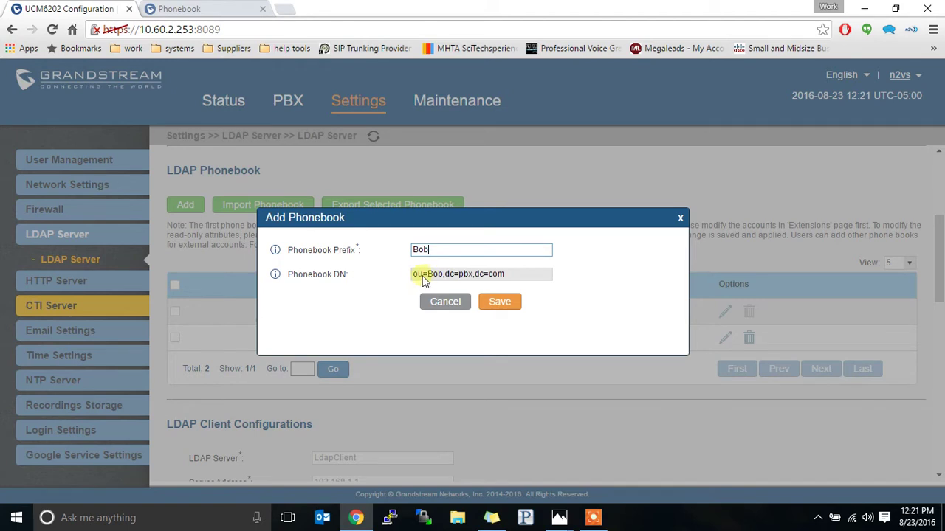
left_click_drag(445, 279, 410, 279)
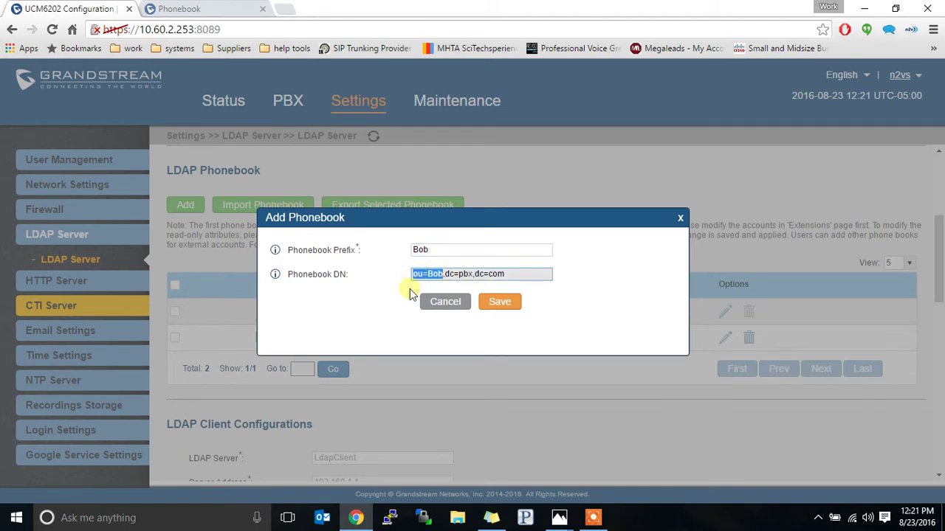
left_click(449, 276)
left_click_drag(447, 276, 513, 278)
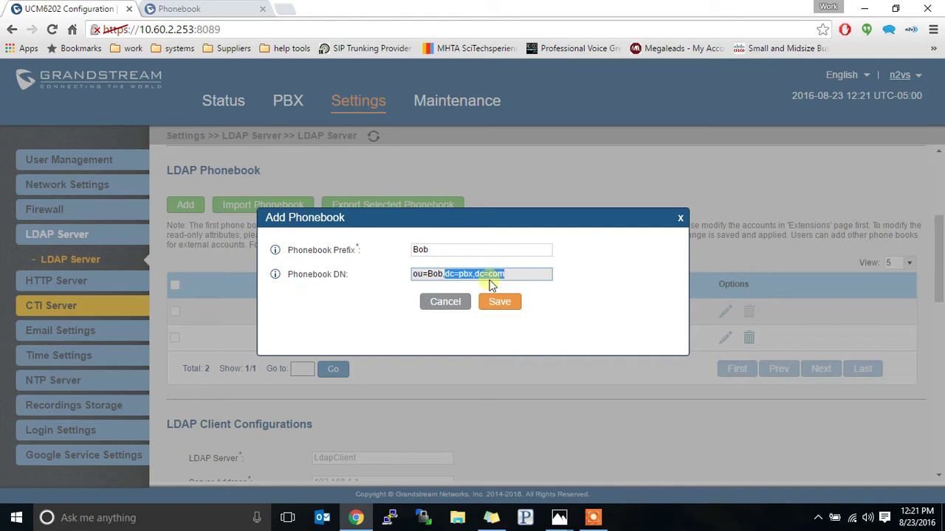
left_click(509, 309)
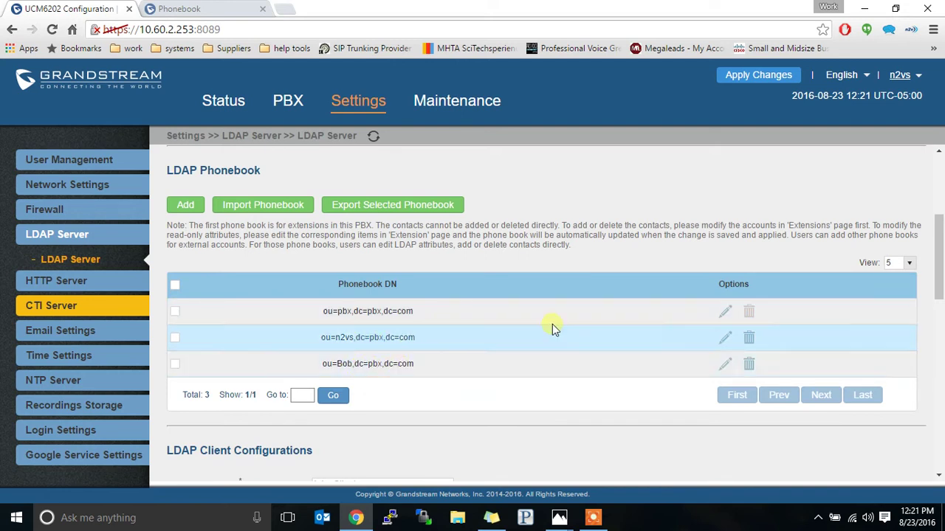
Step: Add a contact with caller ID name 'info' and its account number to the Bob phonebook, saving all
left_click(725, 364)
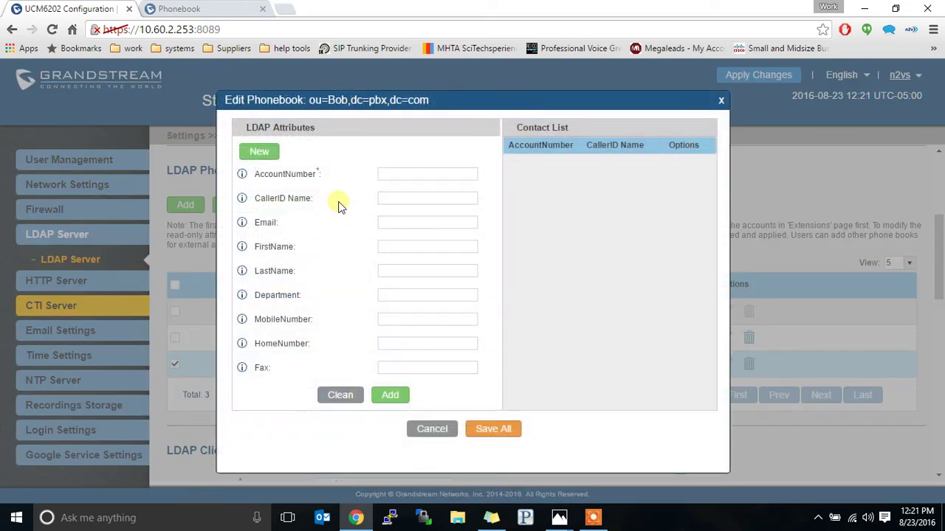
left_click(411, 174)
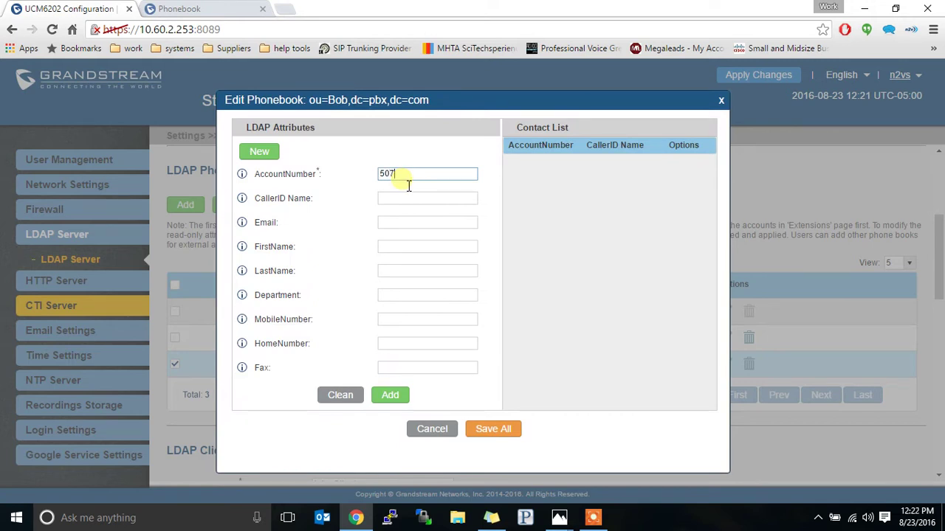
type("1212")
key("Tab")
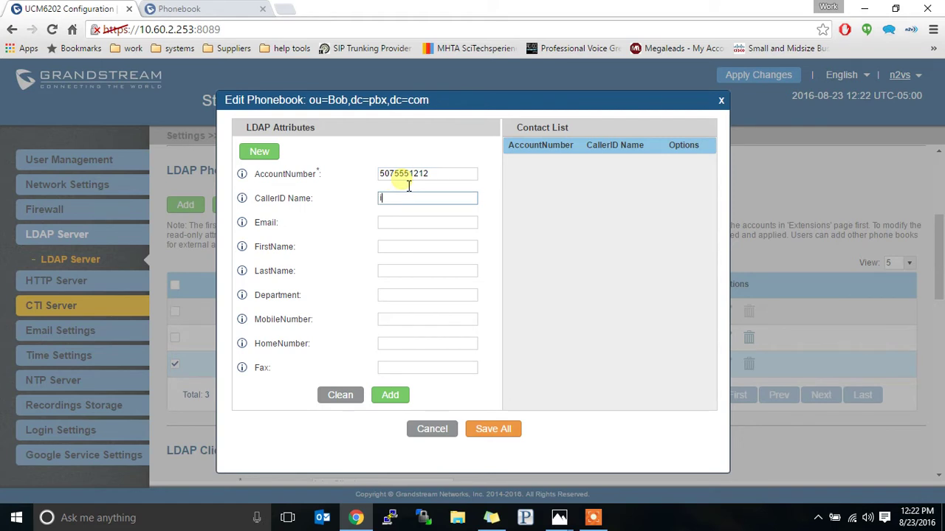
type("info")
left_click(389, 399)
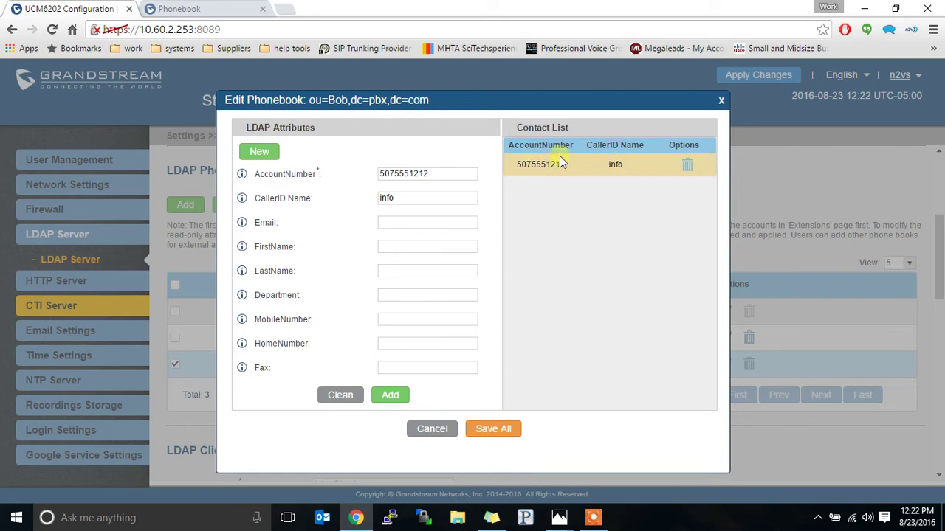
left_click(496, 434)
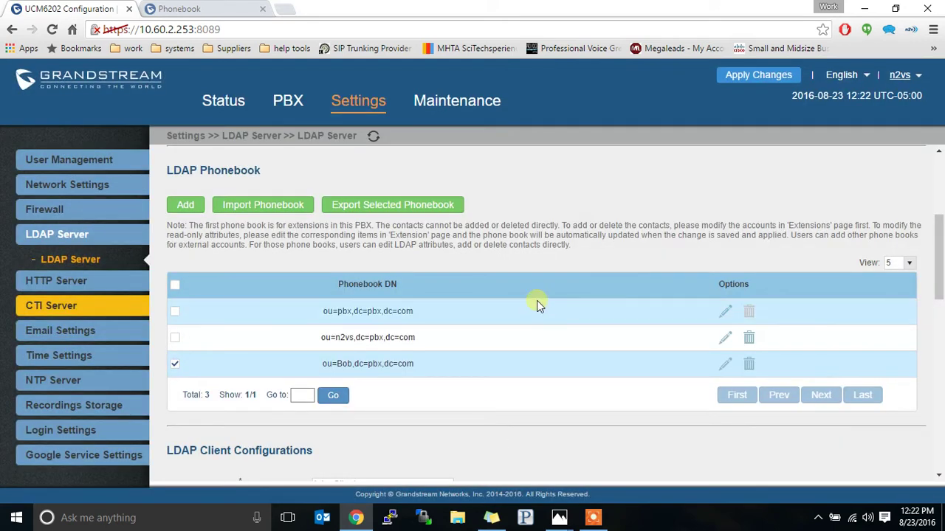
left_click(178, 363)
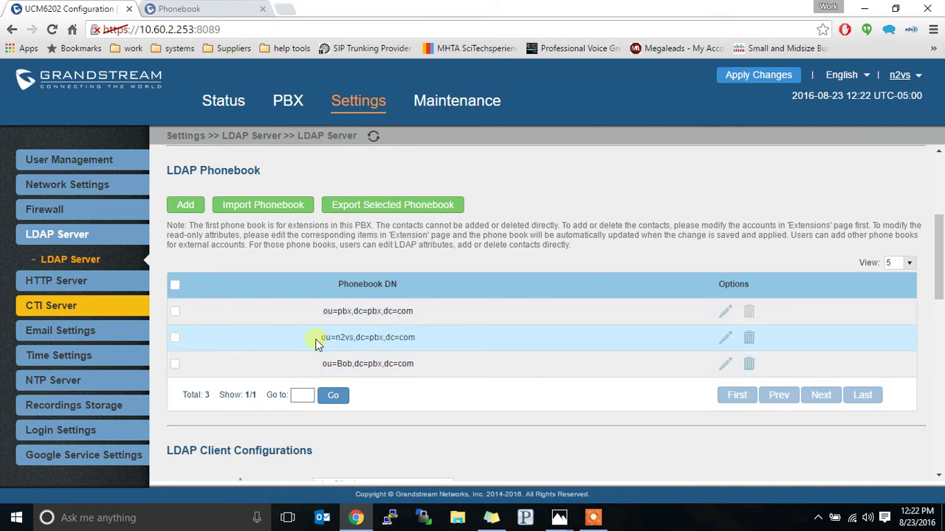
left_click_drag(319, 341, 360, 346)
left_click(725, 337)
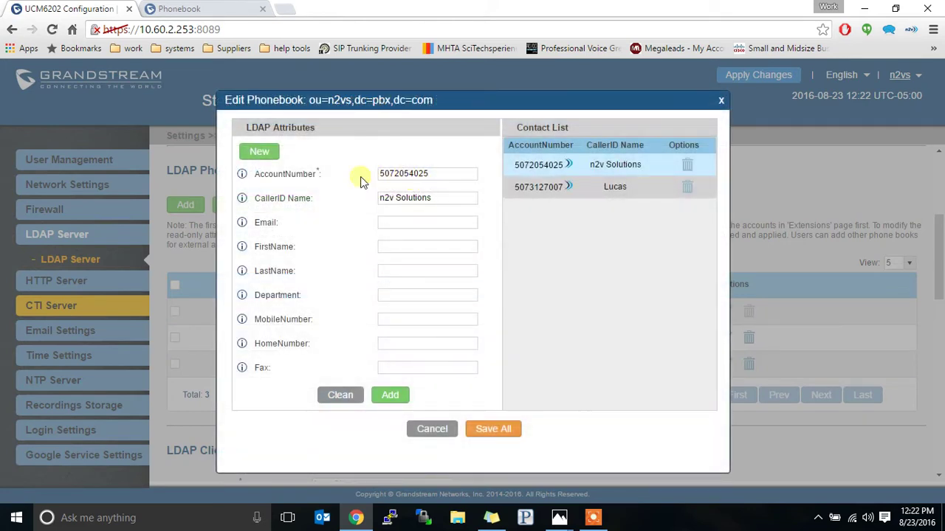
left_click(599, 195)
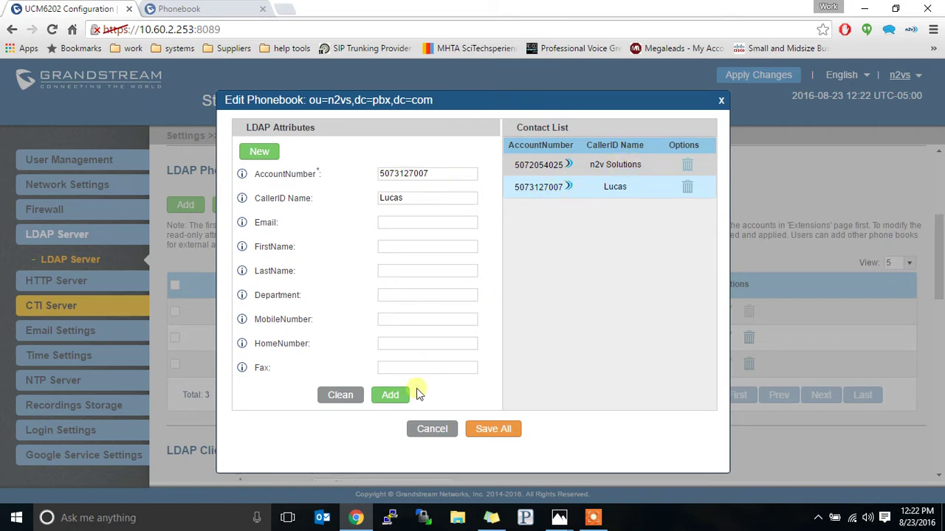
left_click(722, 100)
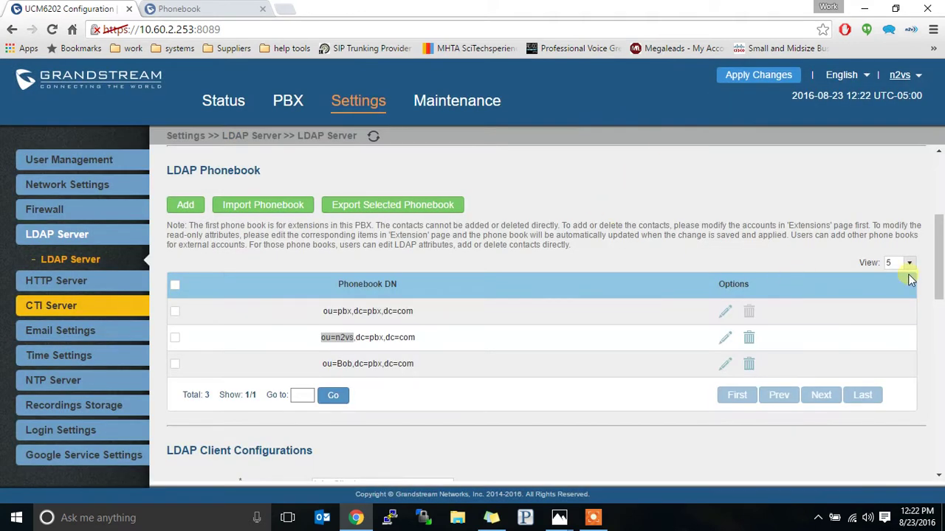
Step: Review the IP-phone LDAP examples, apply the pending UCM6202 changes, and return to the phone's LDAP page
left_click_drag(938, 255, 891, 422)
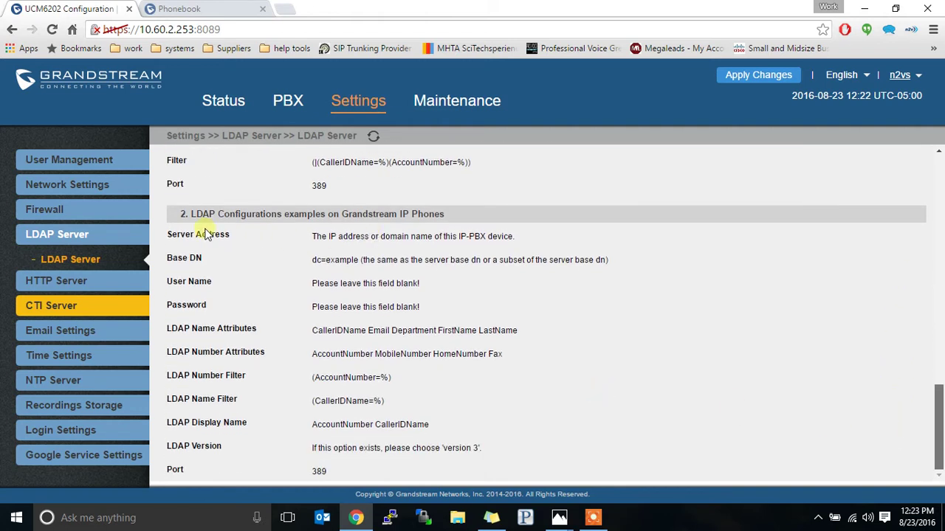
left_click_drag(186, 215, 407, 484)
left_click(514, 411)
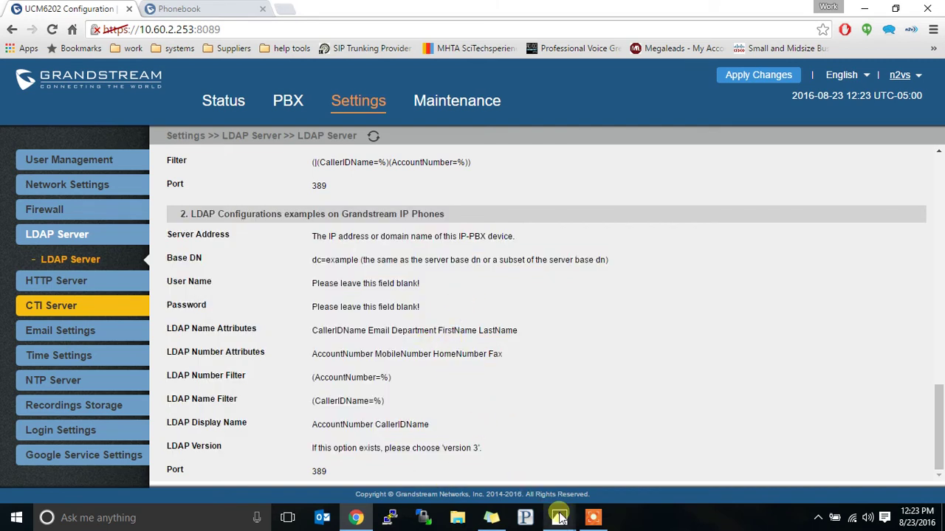
mouse_move(559, 518)
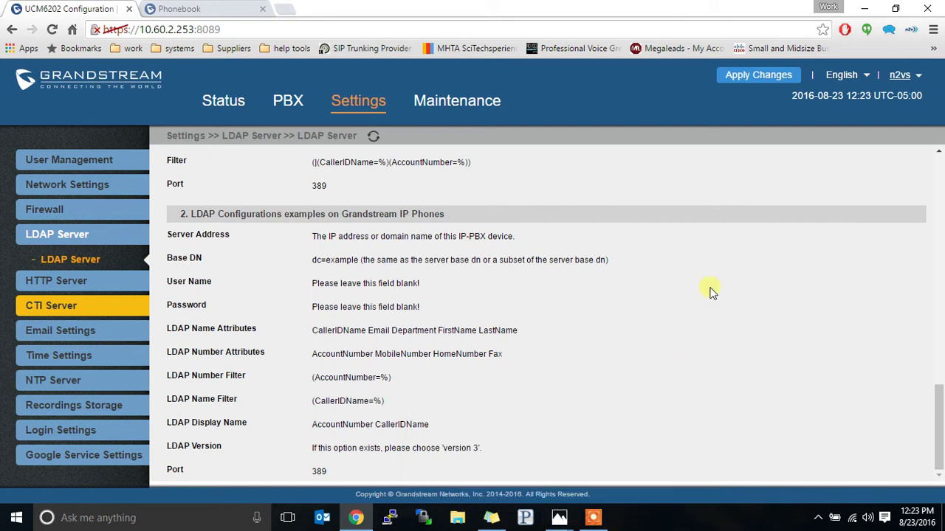
left_click(743, 79)
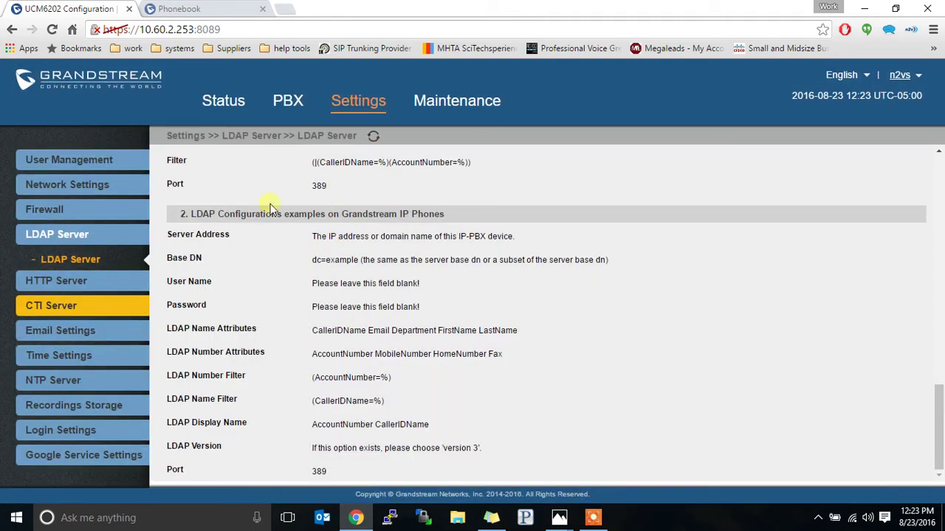
left_click(211, 9)
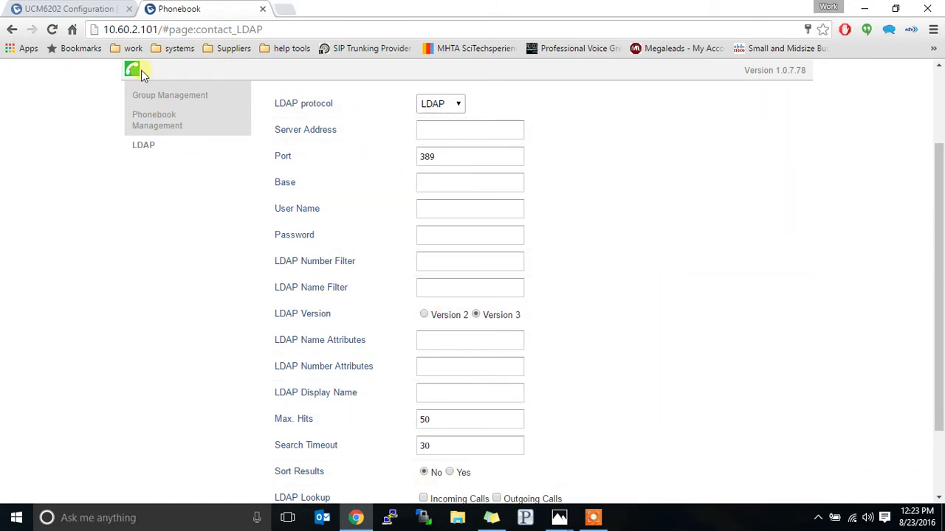
Step: Back in the UCM6202, open PBX > Zero Config to list the GXP2170 at extension 1001
left_click(87, 7)
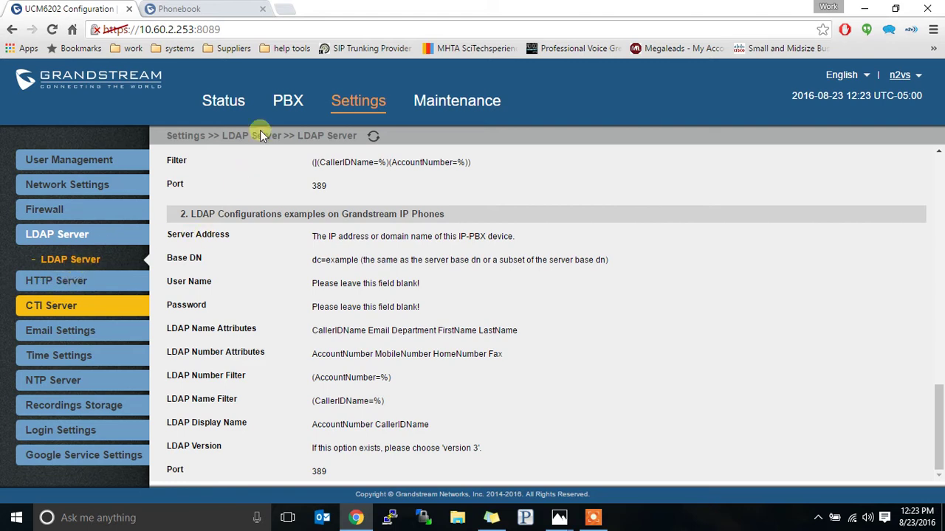
left_click(289, 106)
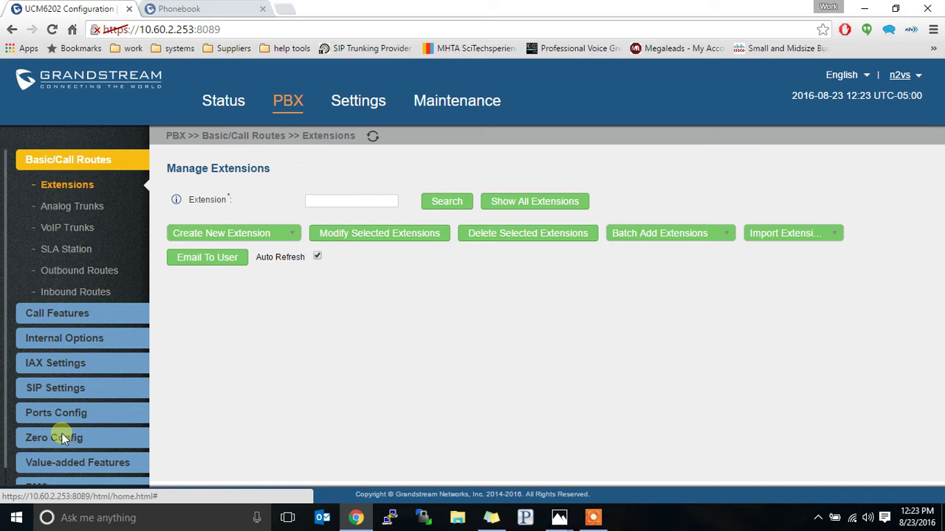
left_click(68, 439)
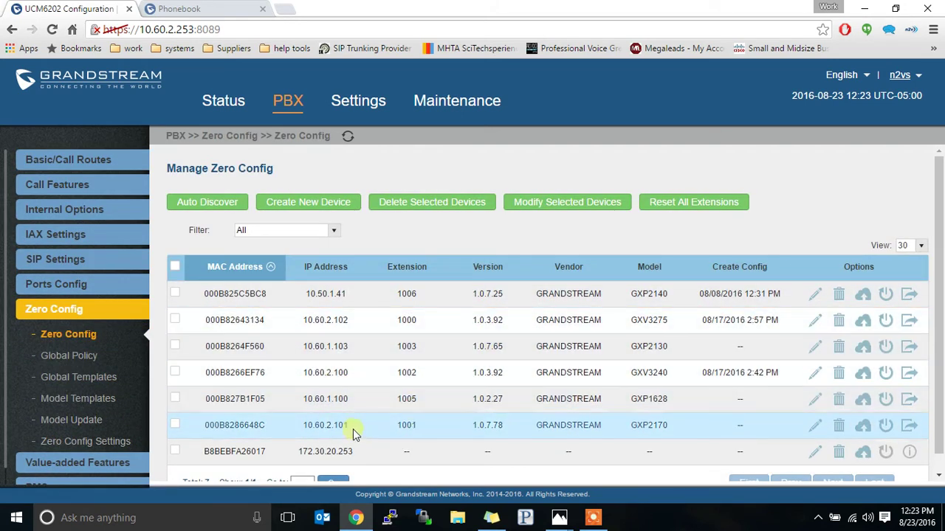
Step: Under Zero Config > Global Templates, create a new template named 'test' with description 'stuff'
left_click(93, 358)
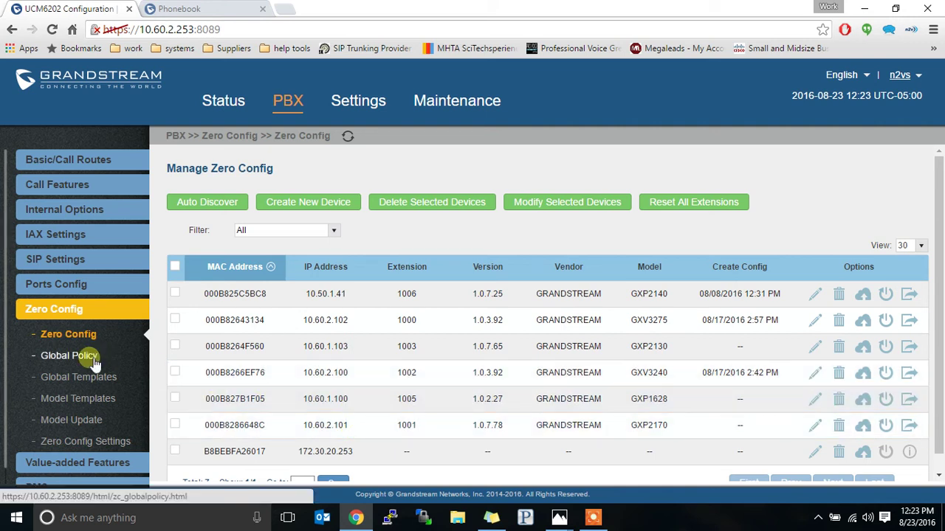
left_click(83, 380)
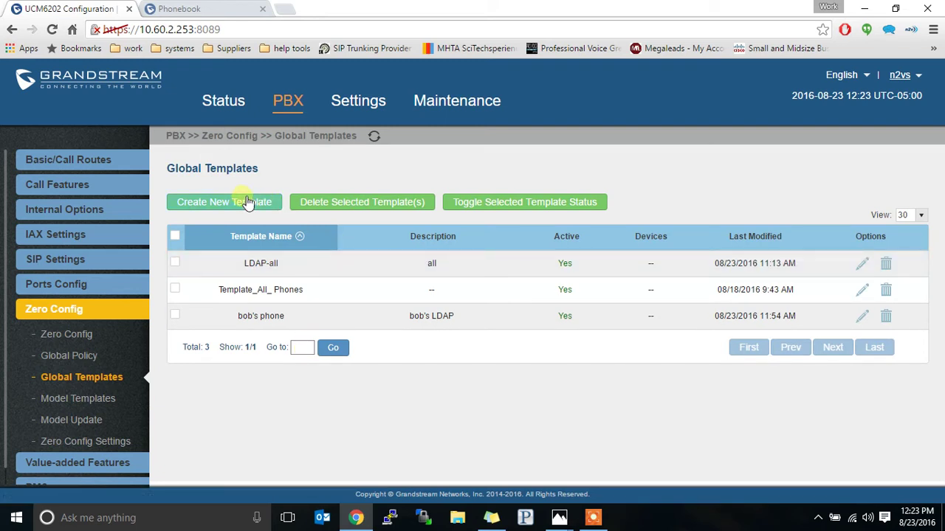
left_click(248, 203)
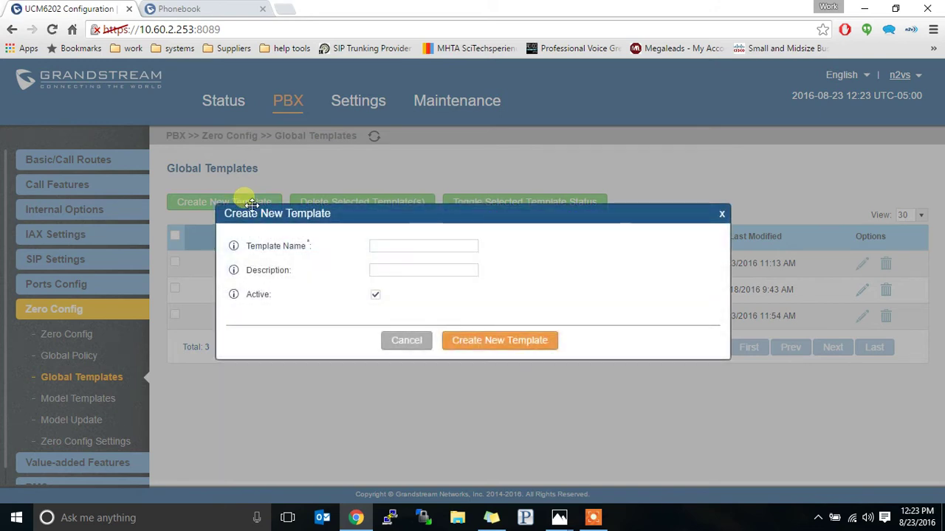
left_click(398, 246)
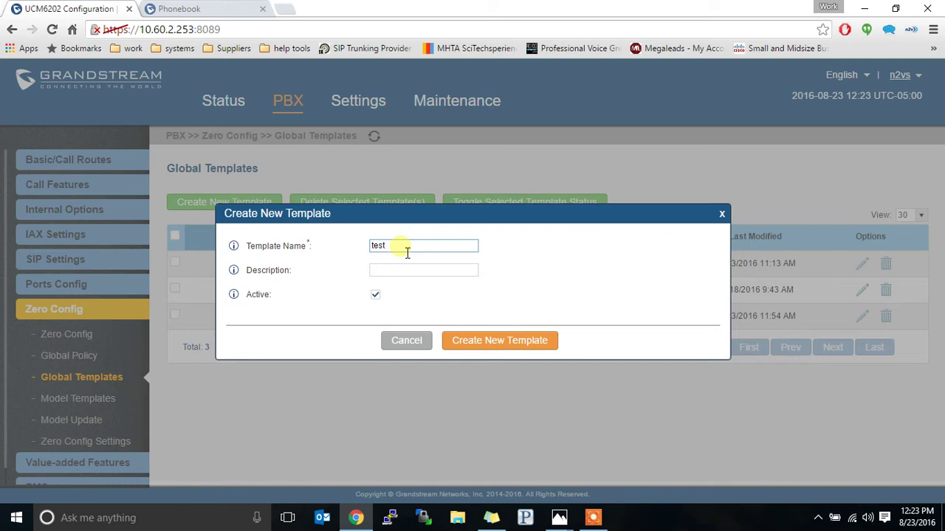
left_click(403, 272)
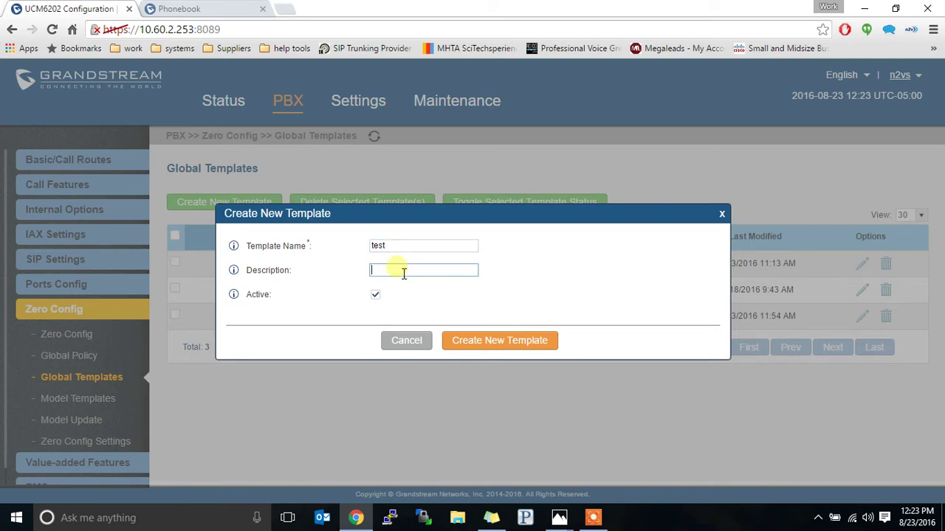
type("stuff")
Step: Add the Directory LDAP Phonebook option to template test, defaulting to port 389 and version 3
left_click(507, 348)
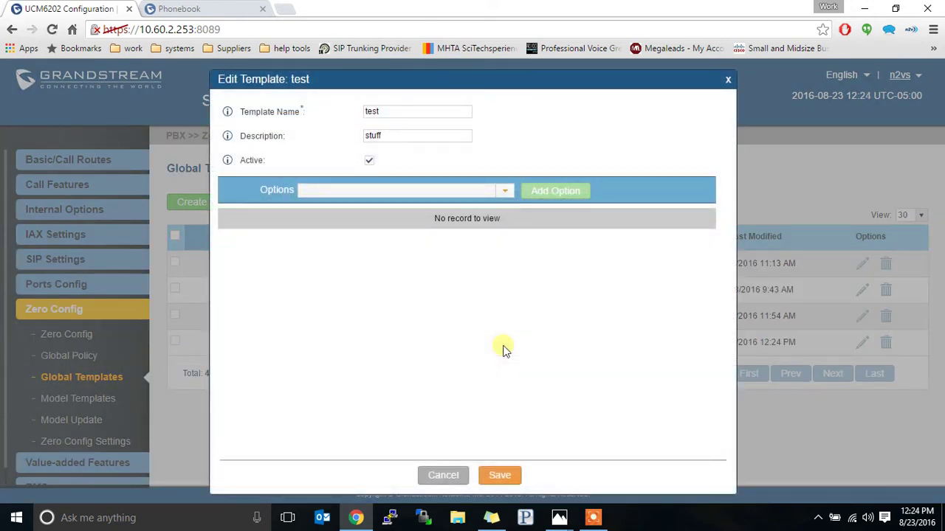
left_click(506, 192)
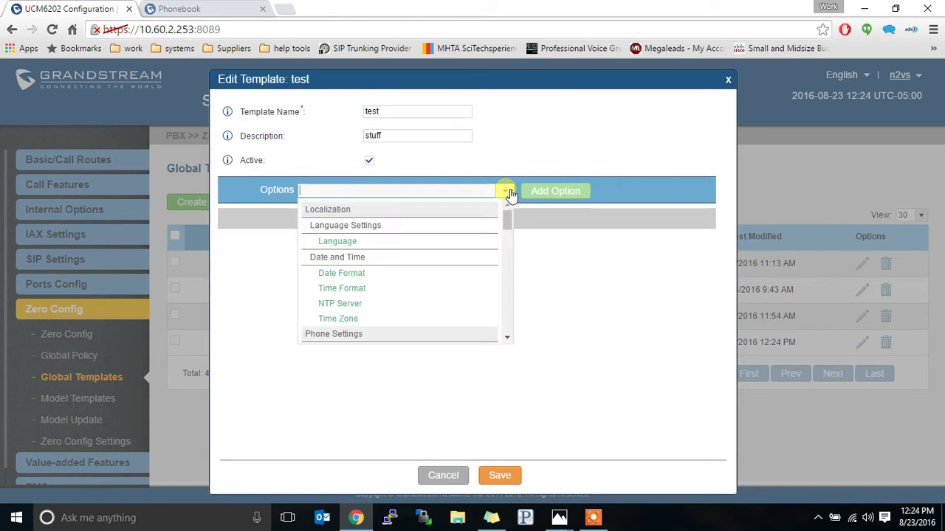
left_click_drag(504, 228, 503, 261)
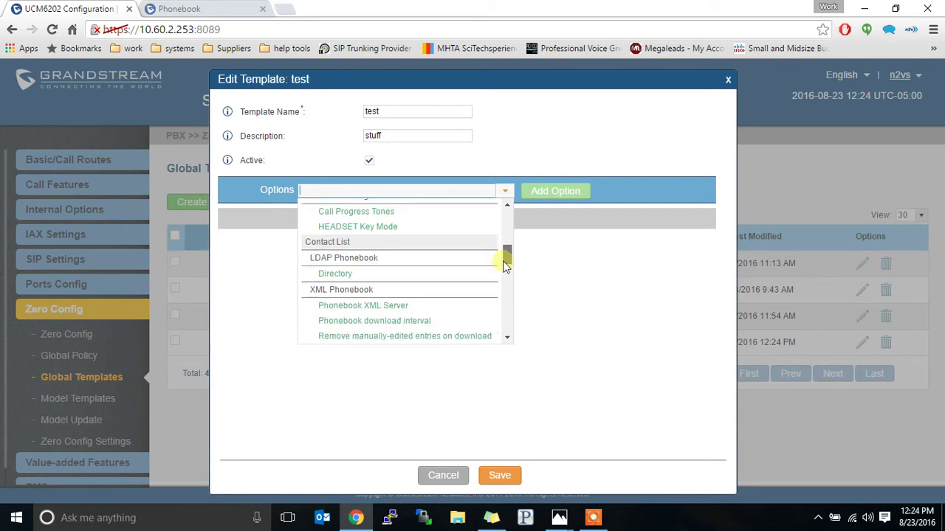
left_click(344, 277)
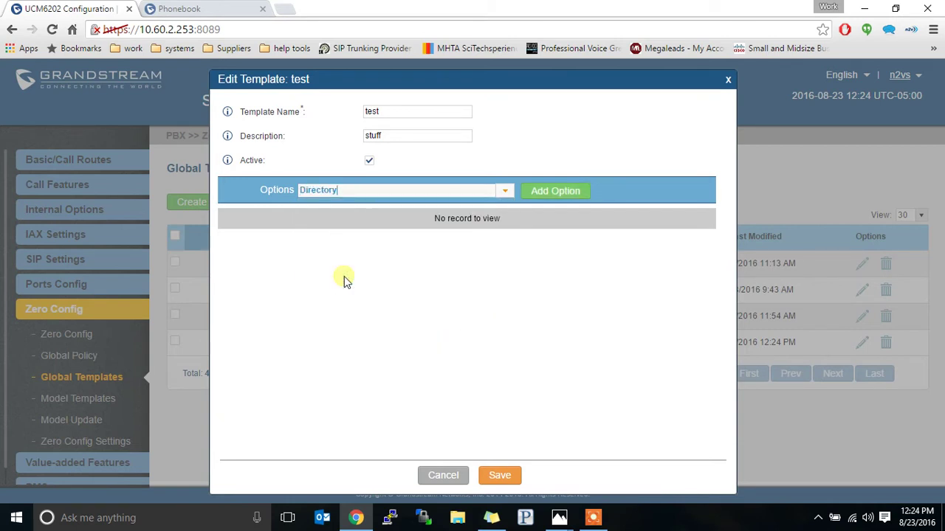
left_click(555, 193)
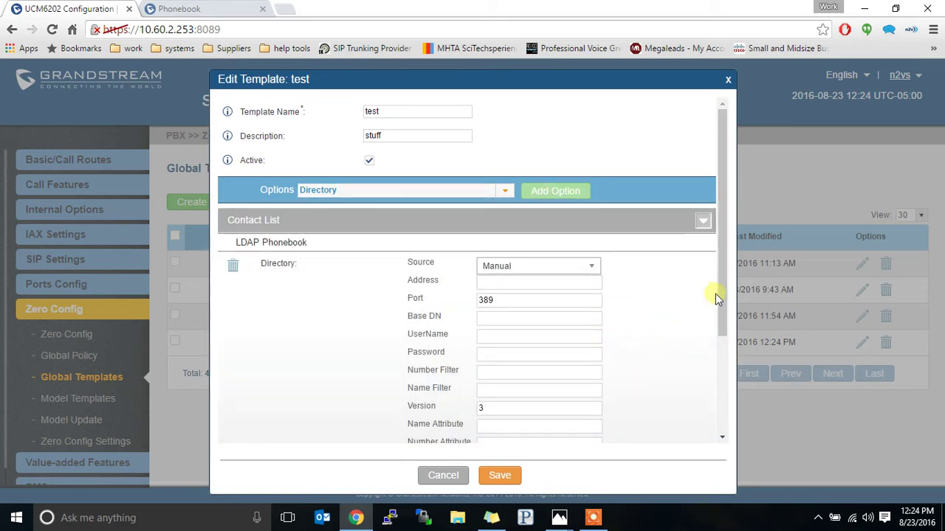
left_click_drag(722, 283, 716, 315)
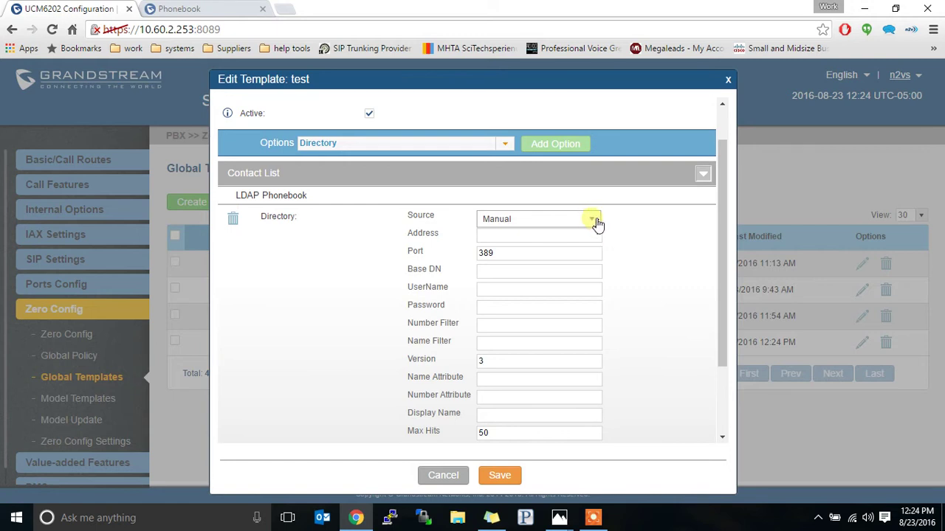
left_click(597, 224)
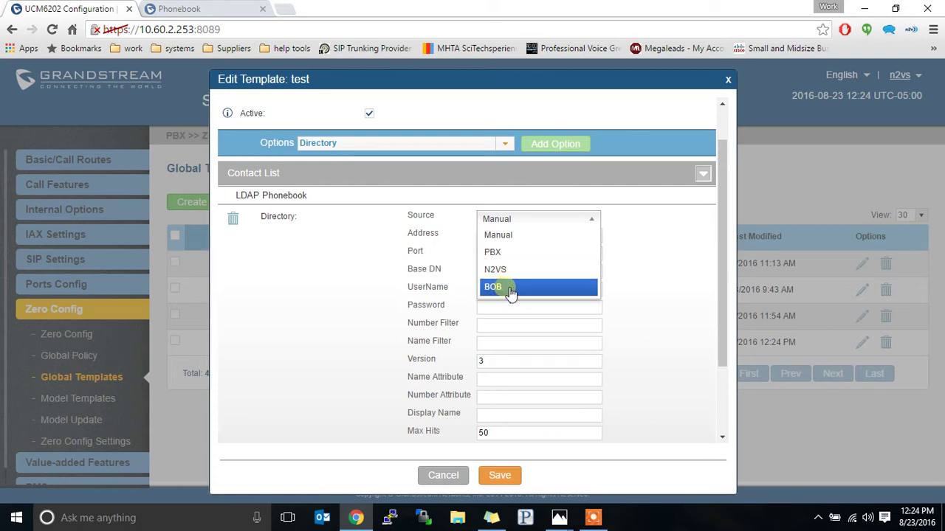
left_click(524, 235)
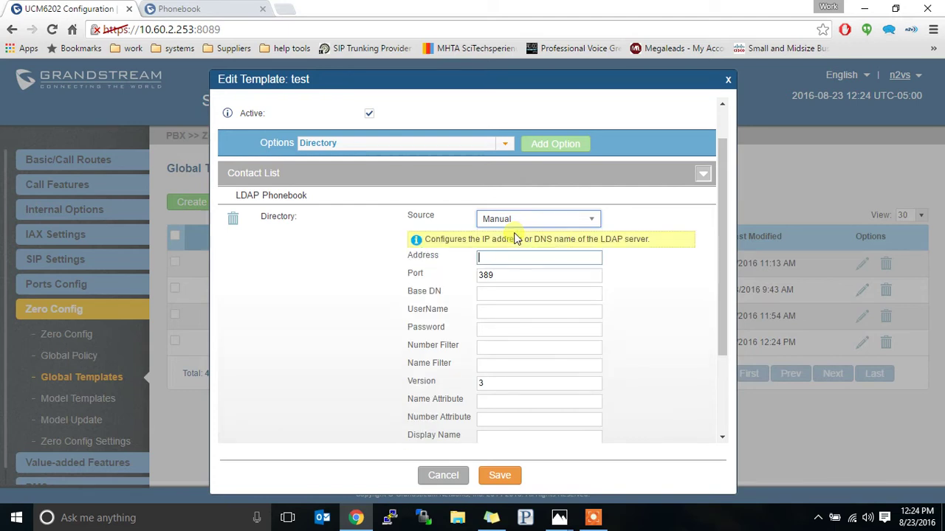
left_click(495, 260)
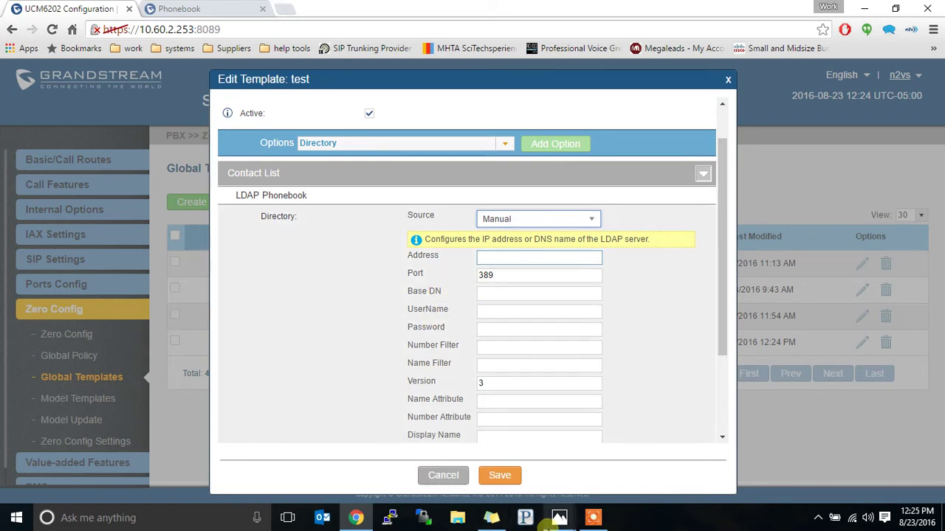
mouse_move(559, 517)
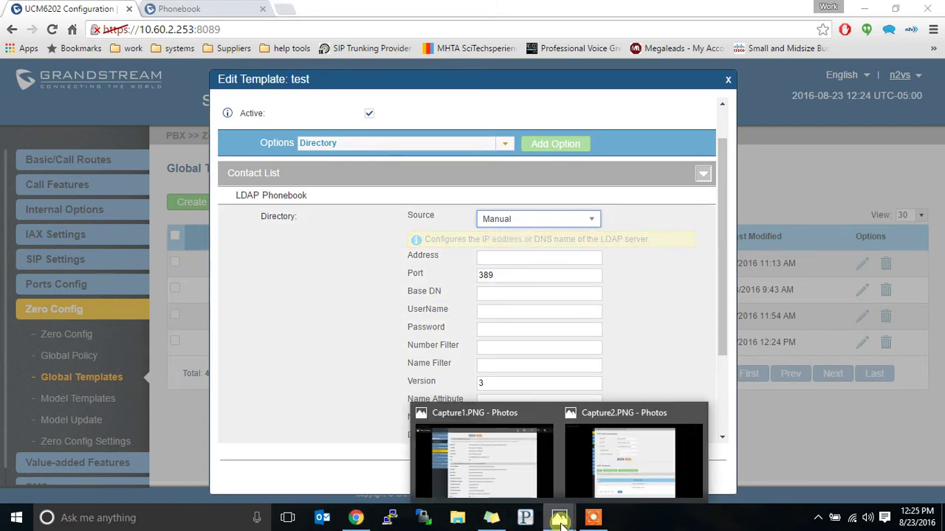
left_click(516, 465)
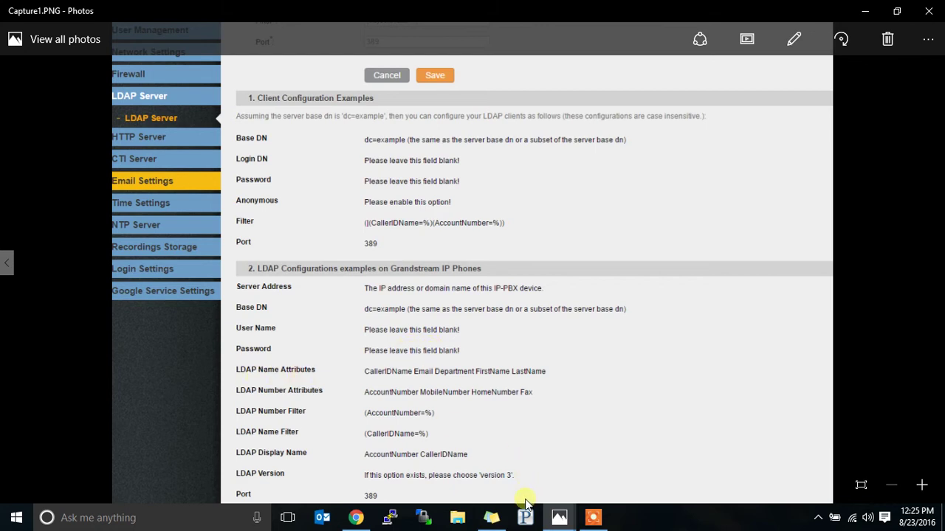
left_click(355, 519)
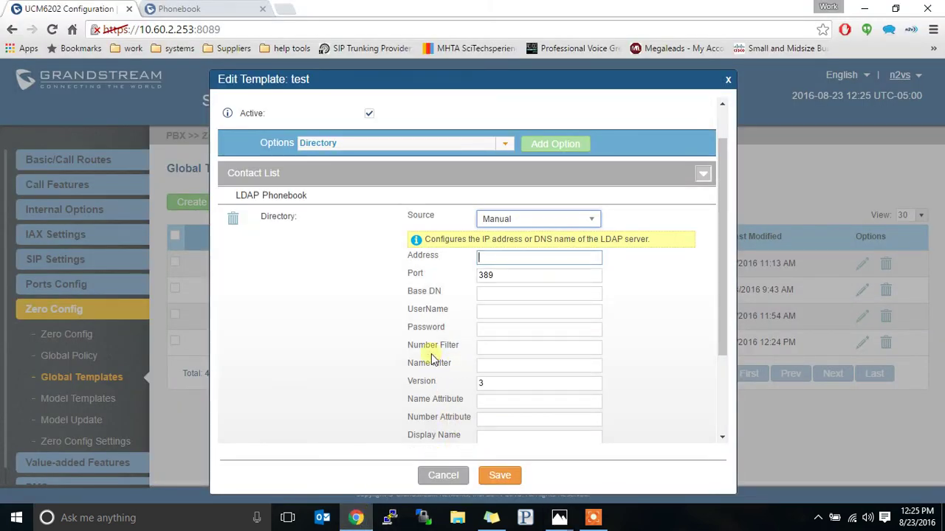
left_click(475, 401)
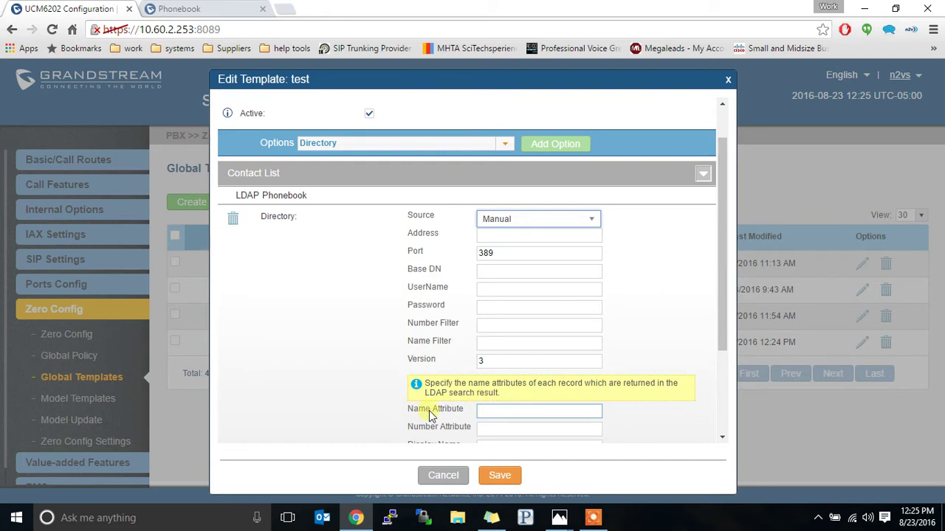
left_click(496, 307)
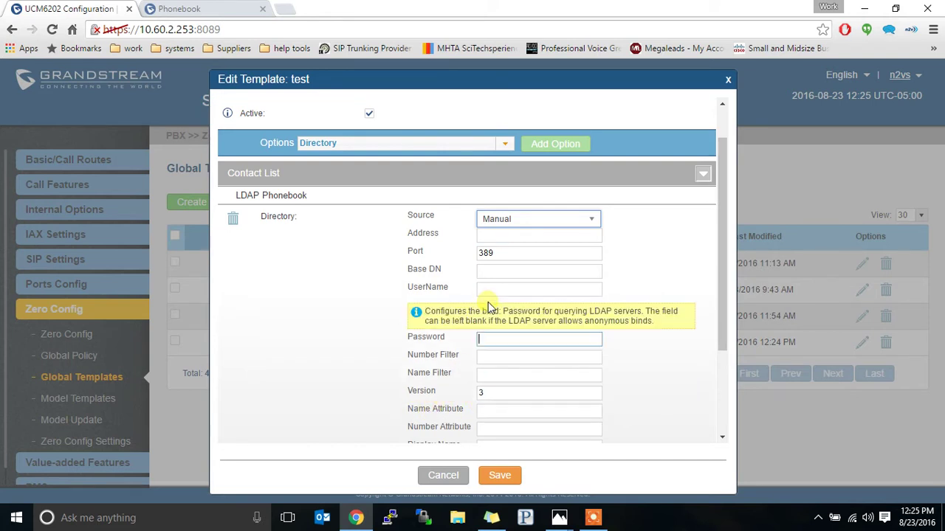
left_click(519, 237)
double_click(517, 265)
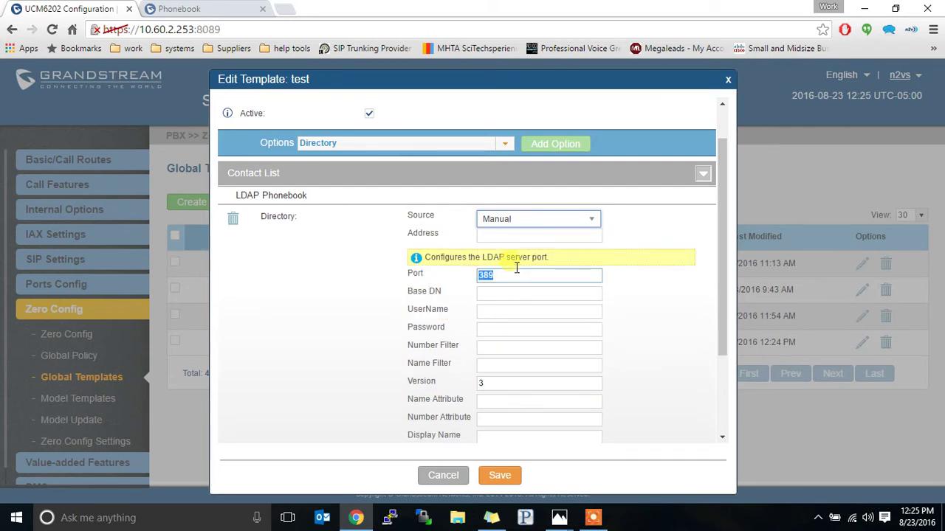
key("Tab")
key("Tab")
key("Tab")
key("Tab")
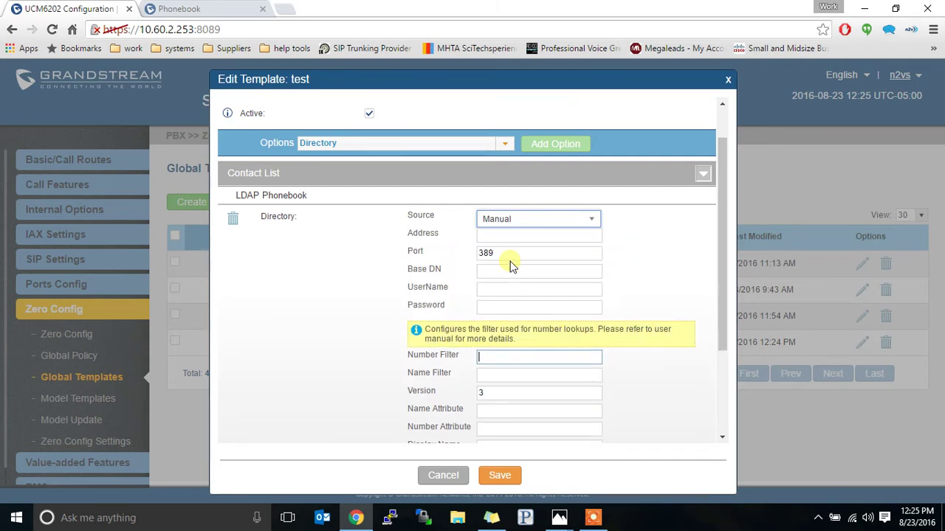
left_click(559, 517)
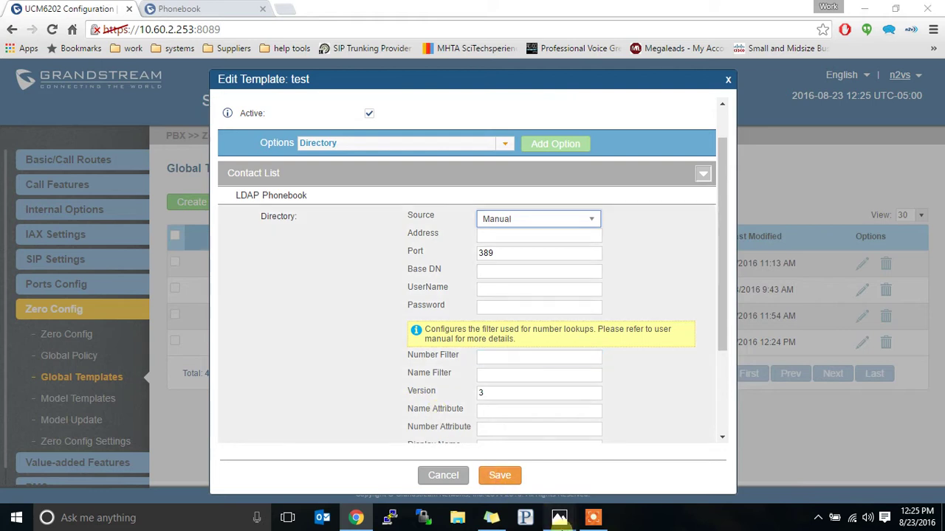
Step: View Capture1.PNG full screen, showing LDAP example filters like (AccountNumber=%) and port 389
left_click(526, 471)
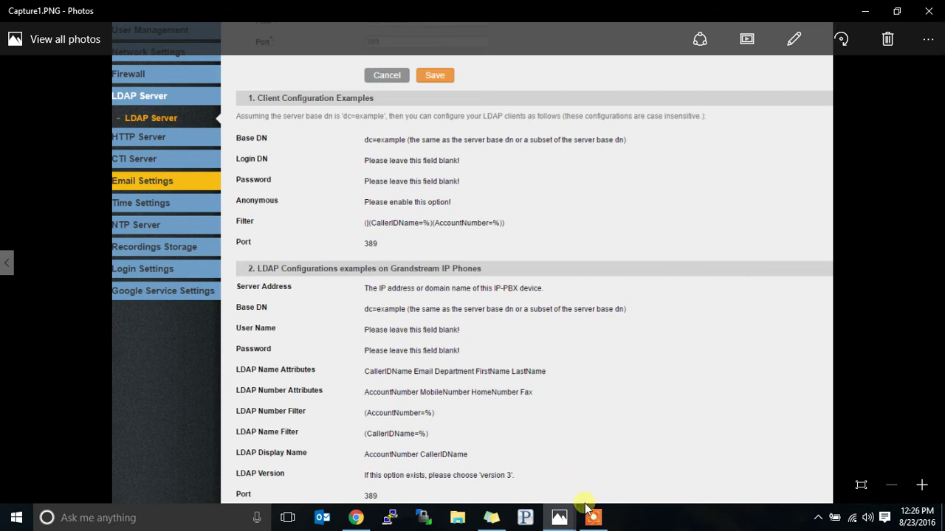
mouse_move(355, 517)
Step: View the Base DN dc=pbx,dc=com in Capture2.PNG, then step back to Capture1.PNG
left_click(559, 519)
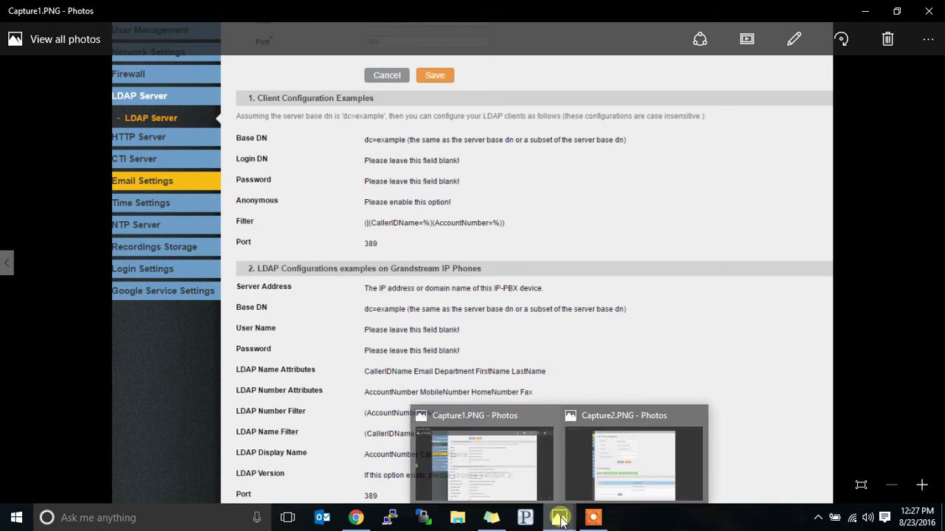
left_click(617, 466)
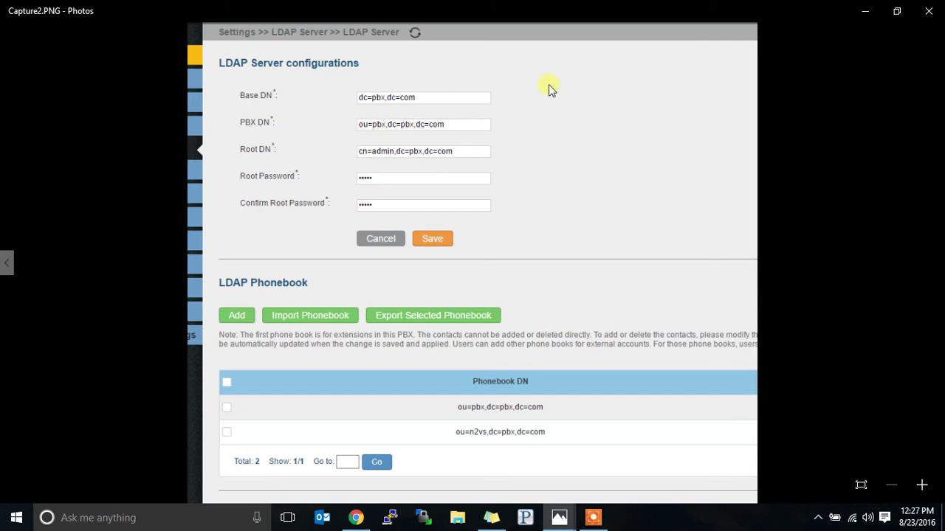
key("Left")
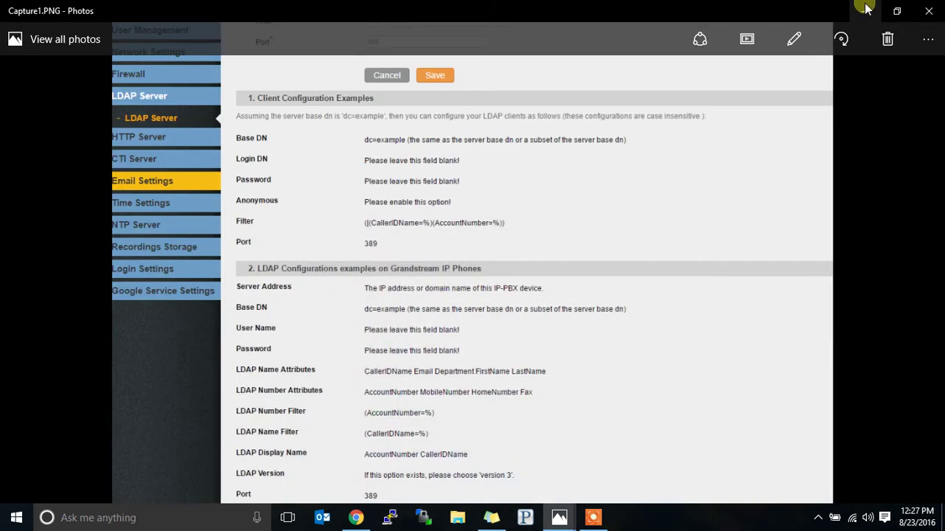
Step: Discard the test template unsaved and open the LDAP-all template for editing
left_click(357, 518)
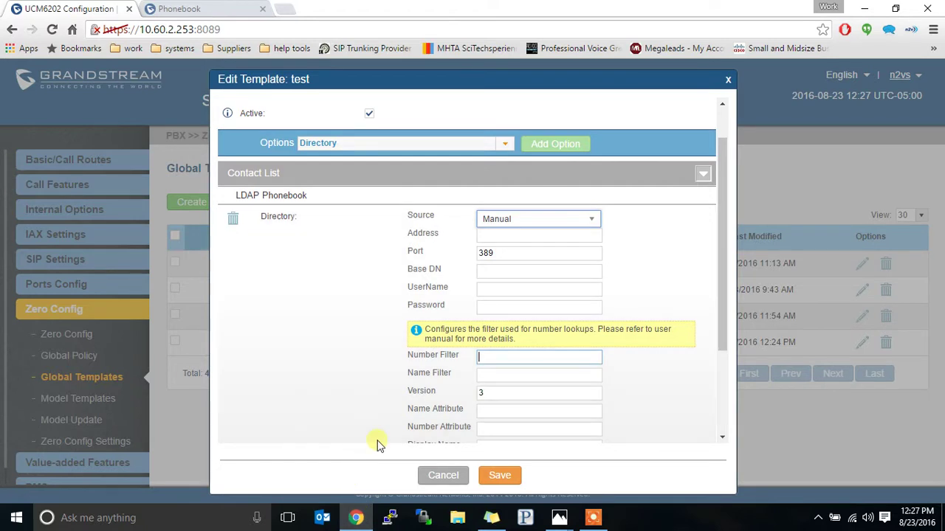
left_click(446, 475)
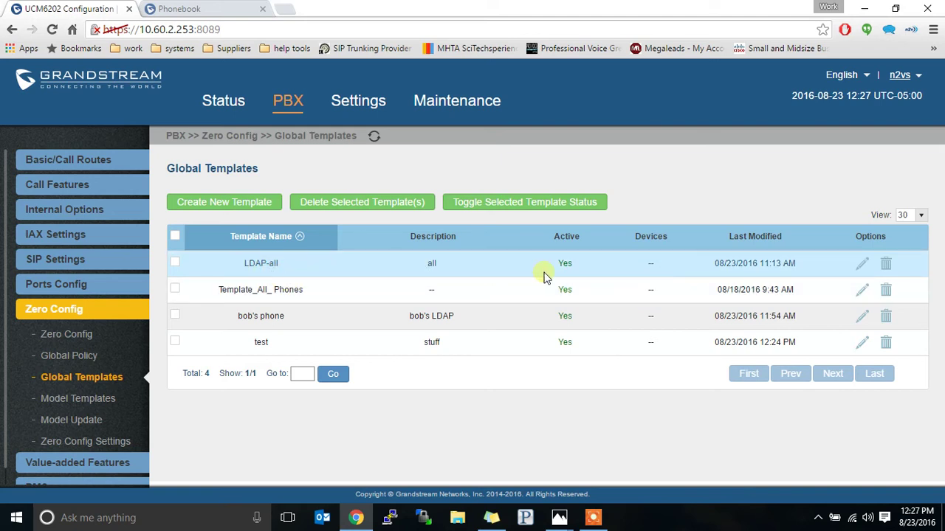
left_click(862, 264)
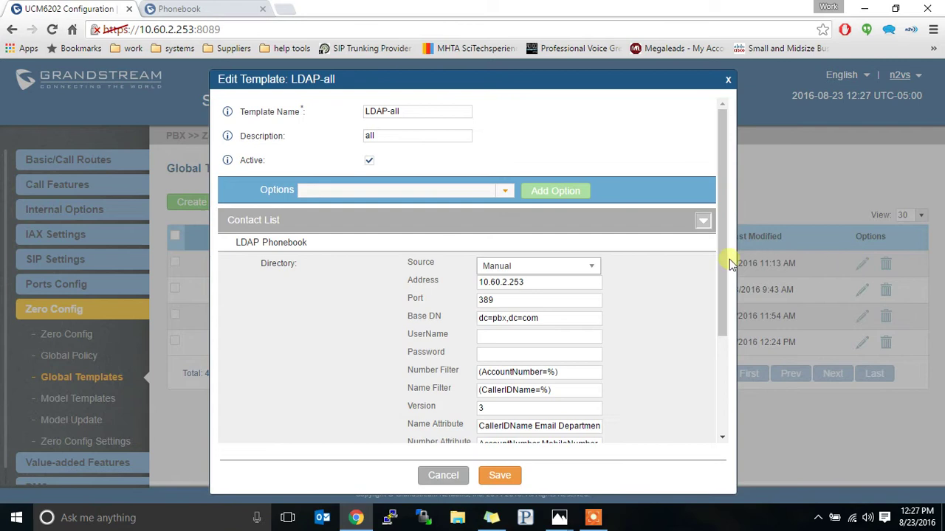
Step: Review LDAP-all's Port and Base DN dc=pbx,dc=com, then switch to the saved screenshots
left_click_drag(719, 253, 713, 333)
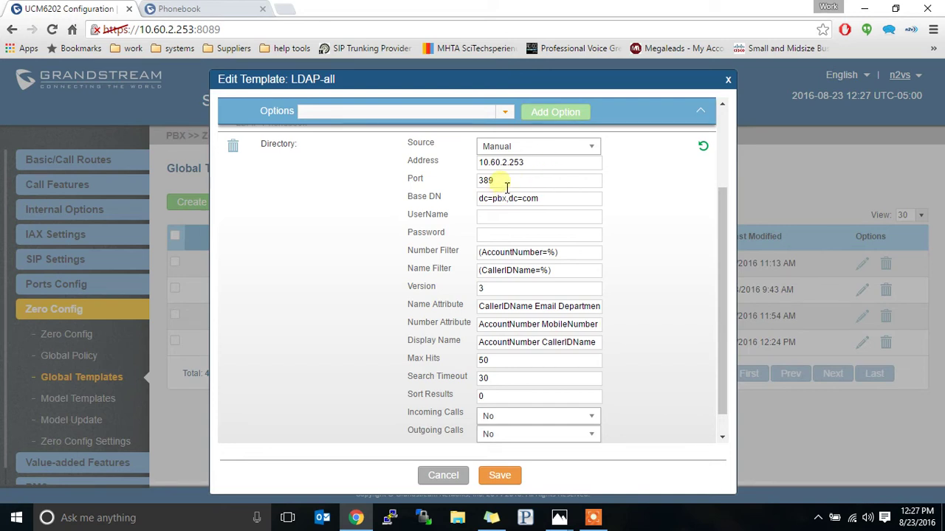
left_click(505, 186)
key("Tab")
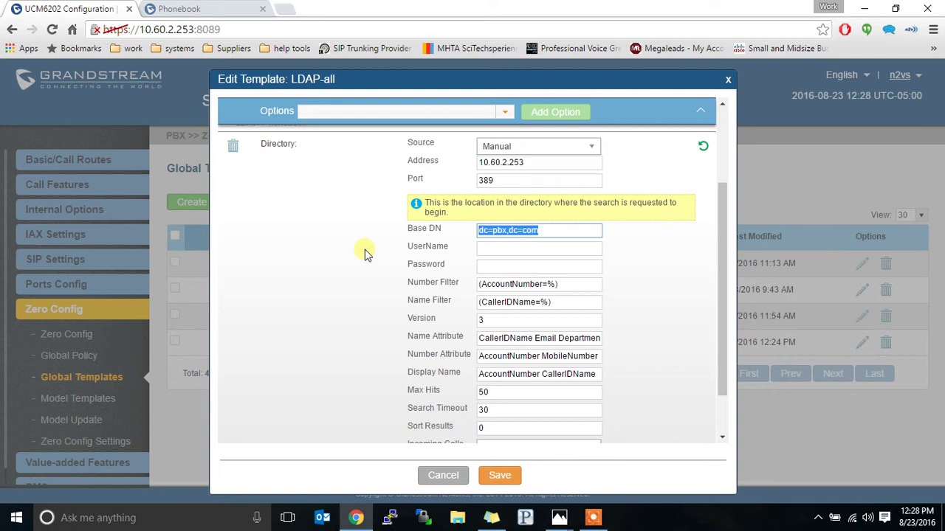
left_click(487, 236)
left_click(557, 518)
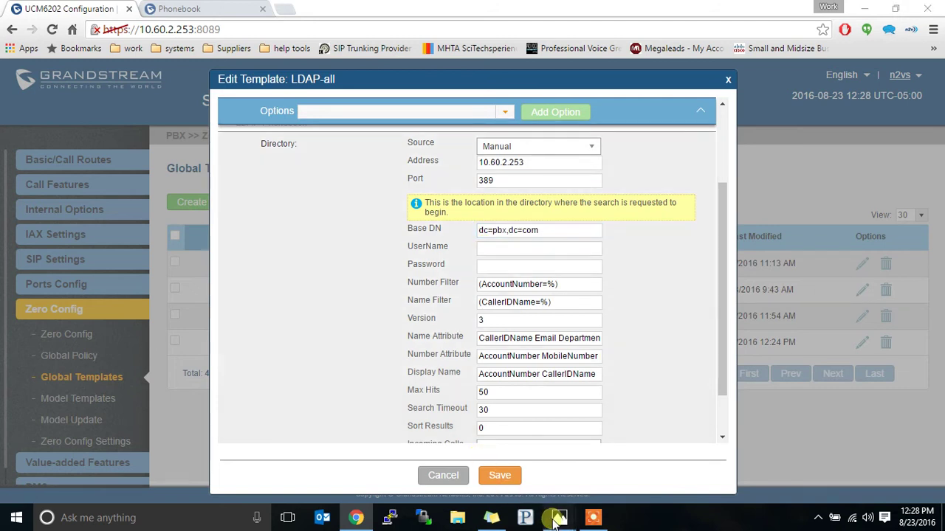
left_click(605, 467)
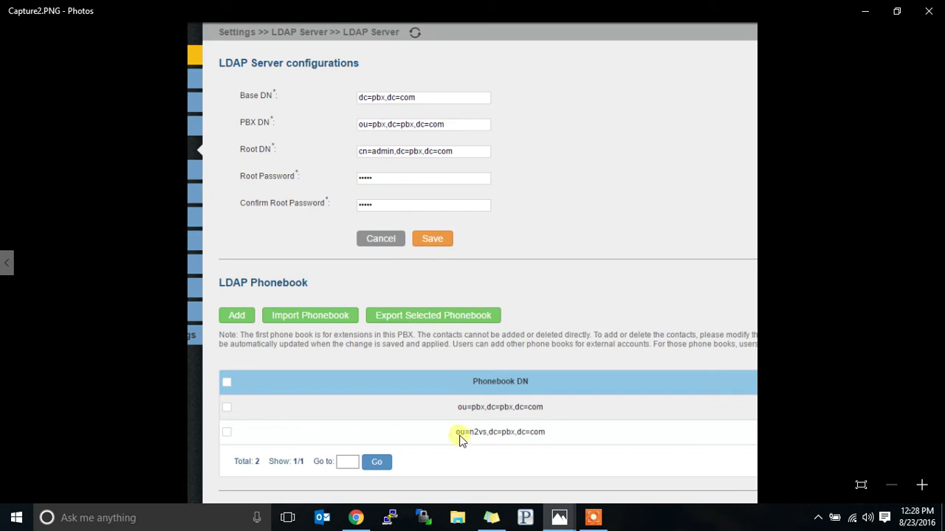
left_click(357, 518)
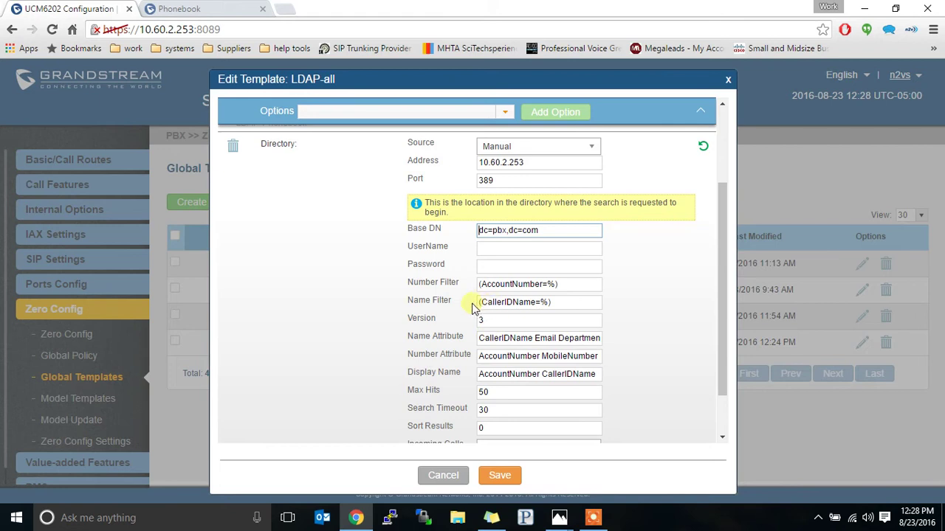
Step: Try prefixing the Base DN with ou=n2vs, then restore it to dc=pbx,dc=com
type("ou=n2vs,")
key("BackSpace")
key("BackSpace")
key("BackSpace")
key("BackSpace")
key("BackSpace")
key("BackSpace")
key("BackSpace")
key("BackSpace")
left_click(504, 233)
Step: Step through UserName, Password, filters, Version 3, Name, Number and Display Name attributes
key("Tab")
key("Tab")
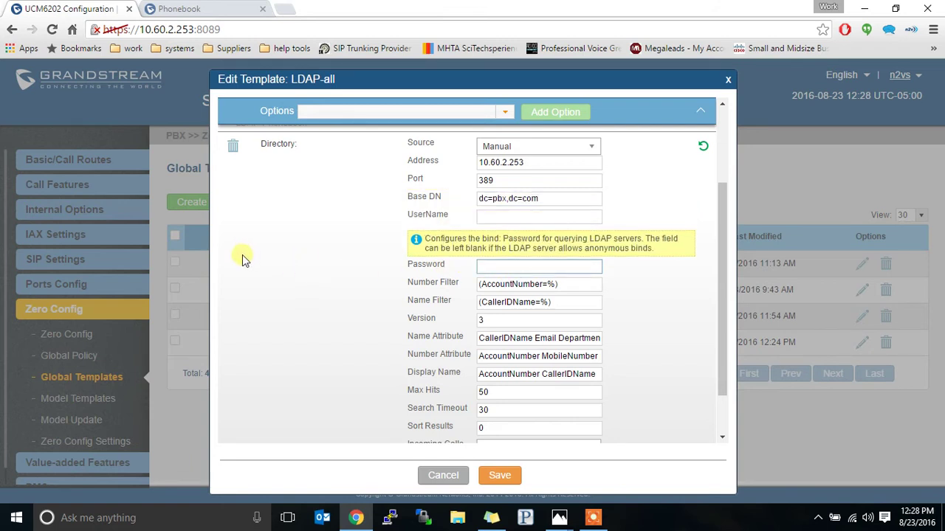
key("Tab")
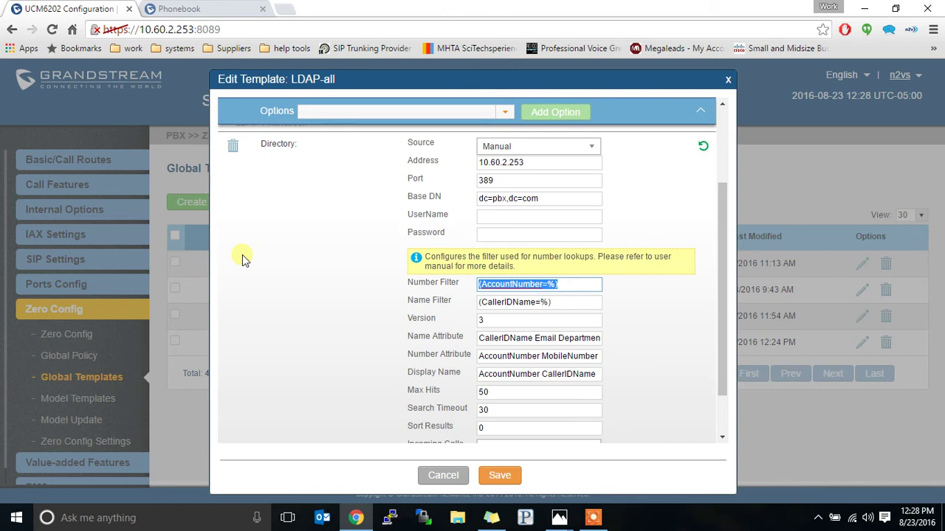
key("Tab")
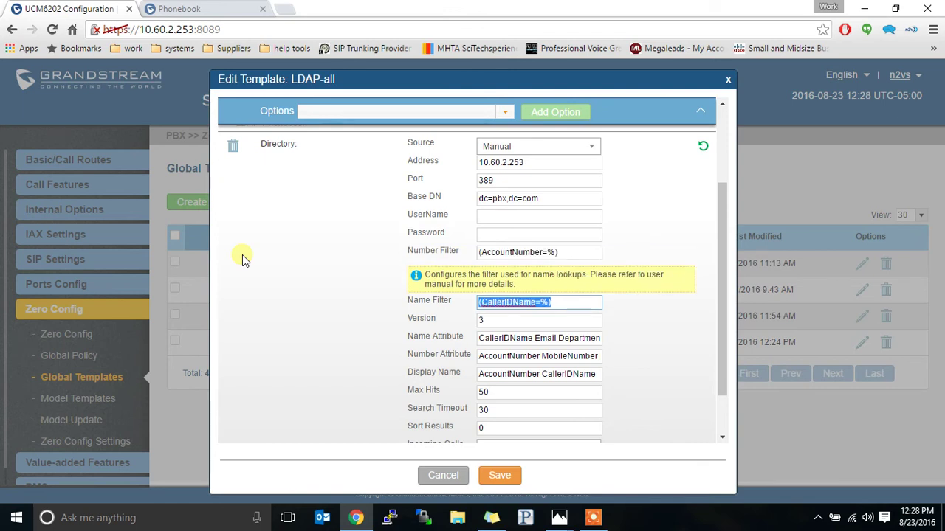
key("Tab")
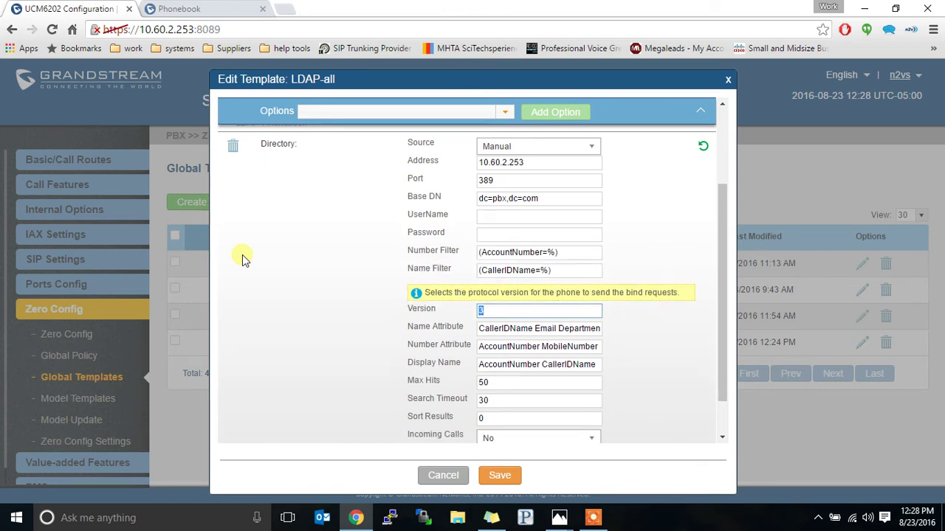
key("Tab")
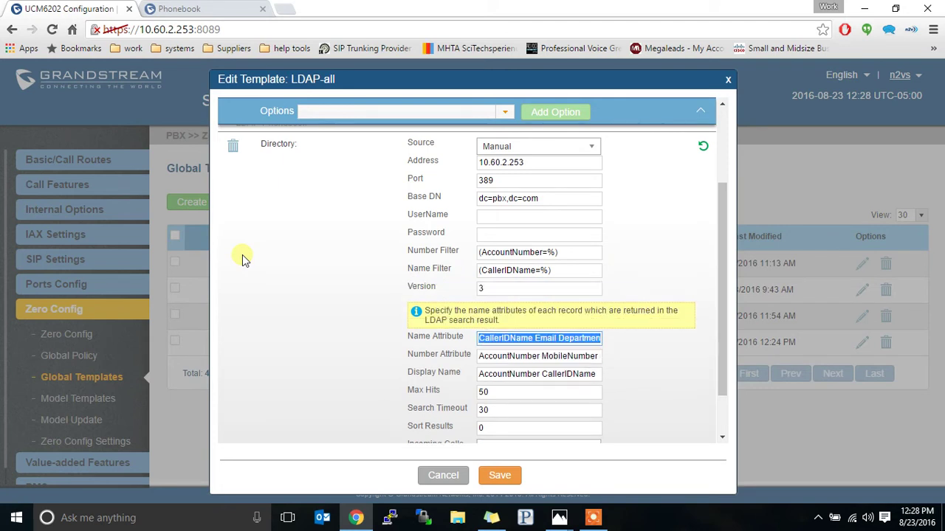
key("Tab")
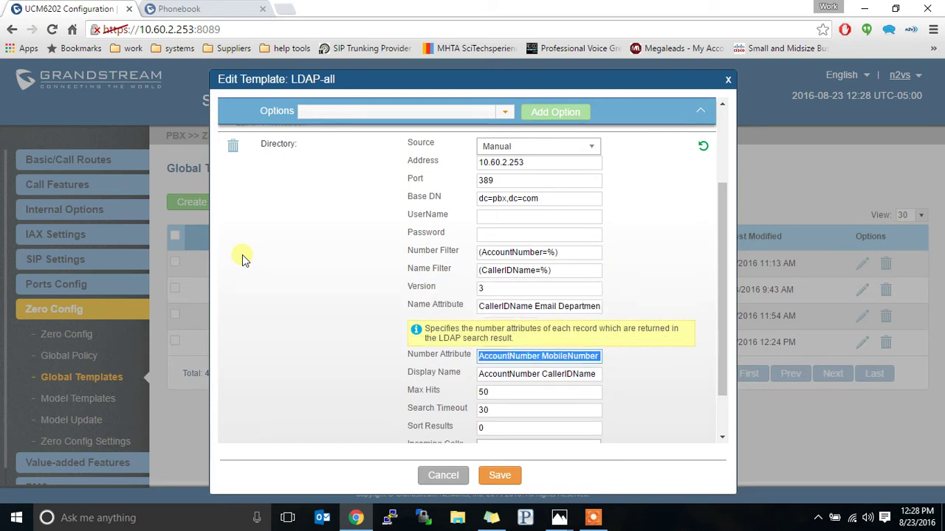
key("Tab")
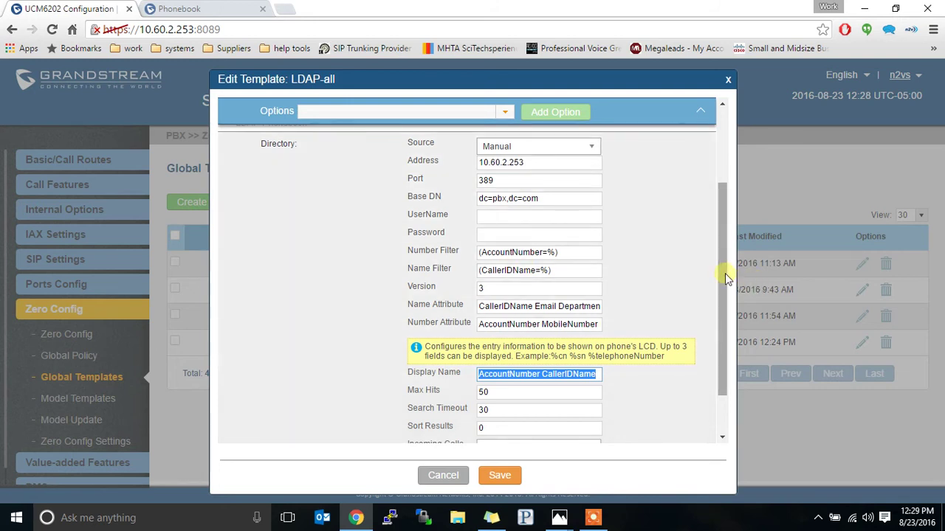
left_click_drag(725, 273, 722, 327)
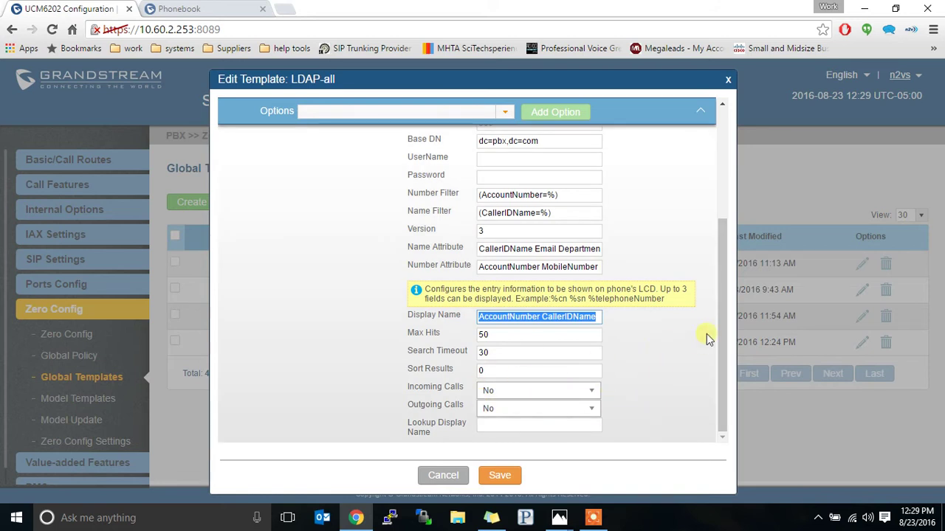
left_click_drag(722, 343, 735, 252)
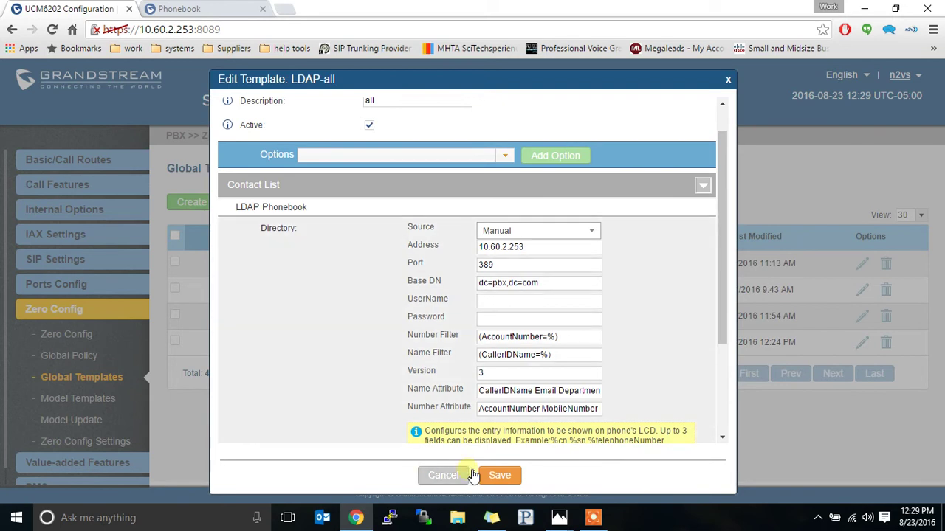
Step: Cancel the LDAP-all template editor without saving any changes
left_click(443, 476)
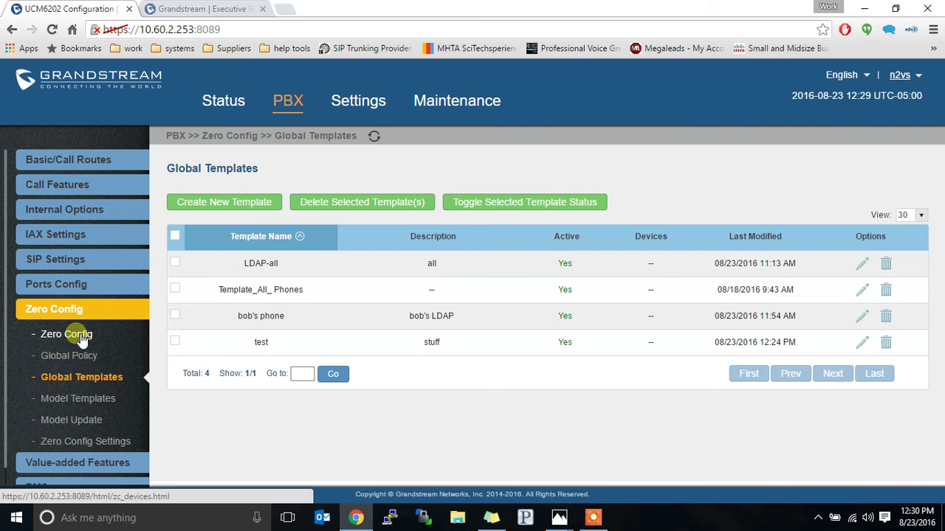
Step: Switch to the GXP2170 phone's browser tab showing its login page
left_click(230, 7)
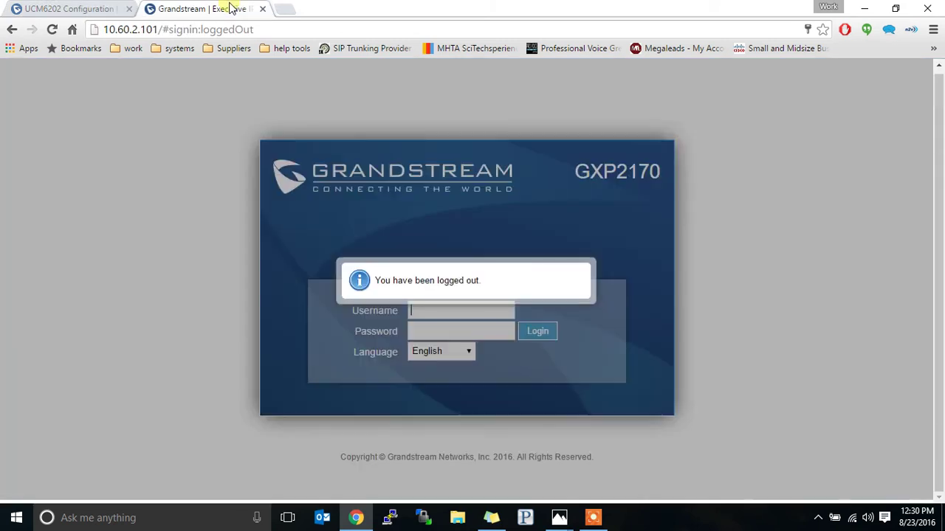
Step: Dismiss the logout notice and sign in to the GXP2170 as admin with the account password
left_click(422, 314)
left_click(428, 316)
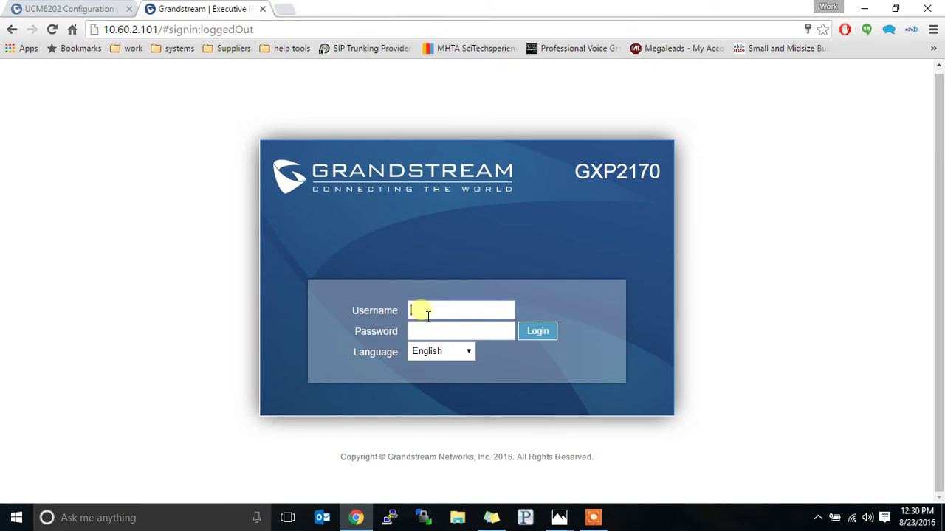
type("admin")
key("Tab")
key("Return")
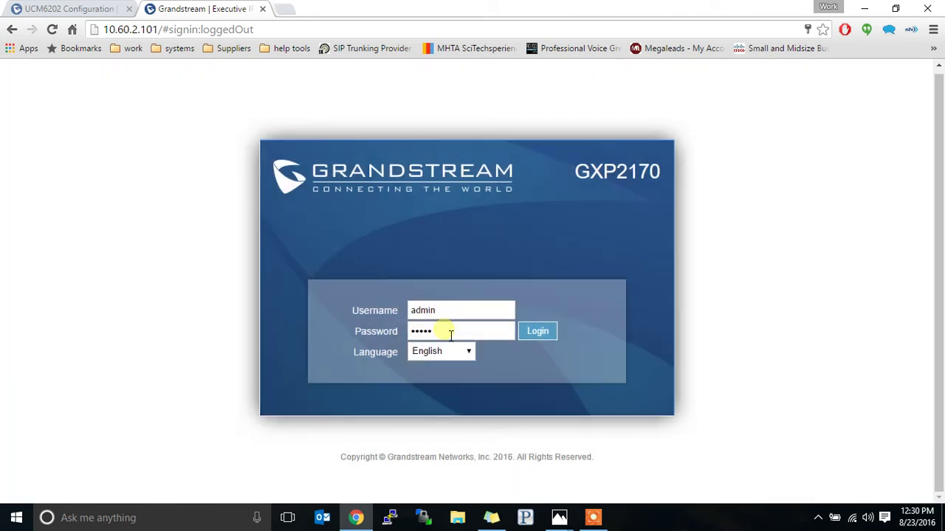
double_click(448, 333)
type("admin")
key("Return")
double_click(445, 339)
type("a")
key("Return")
Step: Dismiss the save-password prompt and open the PHONEBOOK > LDAP settings
left_click(580, 211)
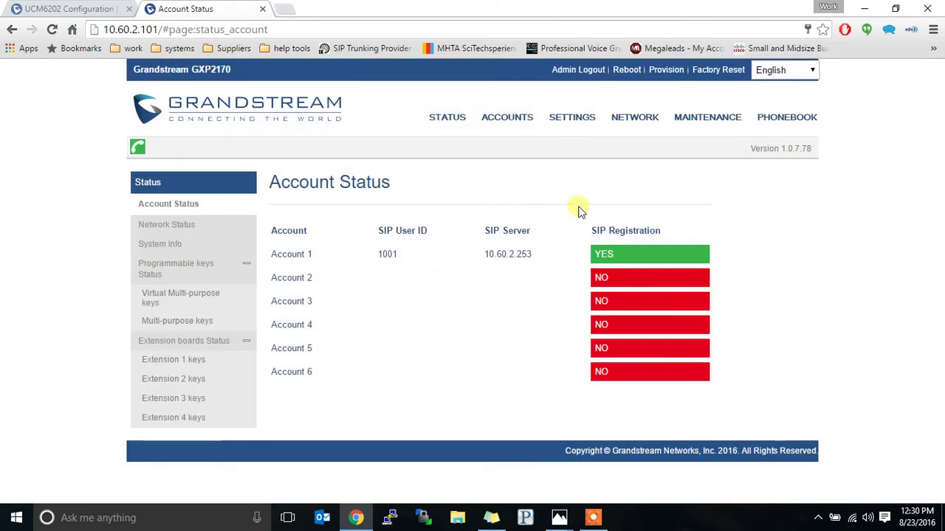
mouse_move(768, 118)
left_click(767, 194)
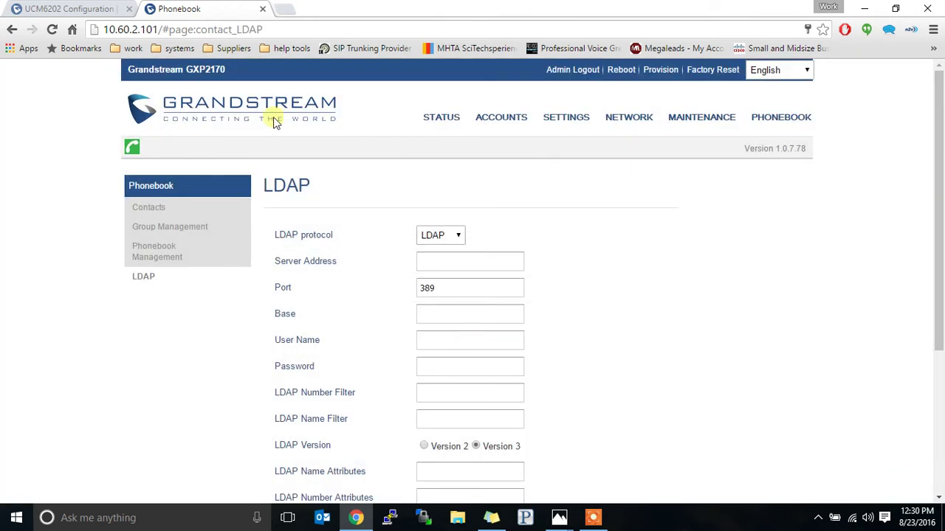
Step: On the PBX tab, open Zero Config and edit the GXP2170 device
left_click(81, 9)
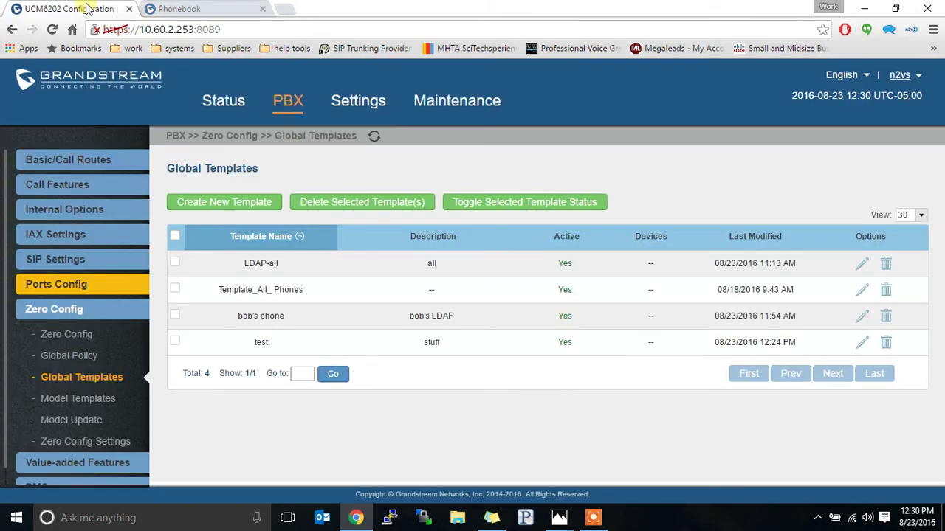
left_click(74, 335)
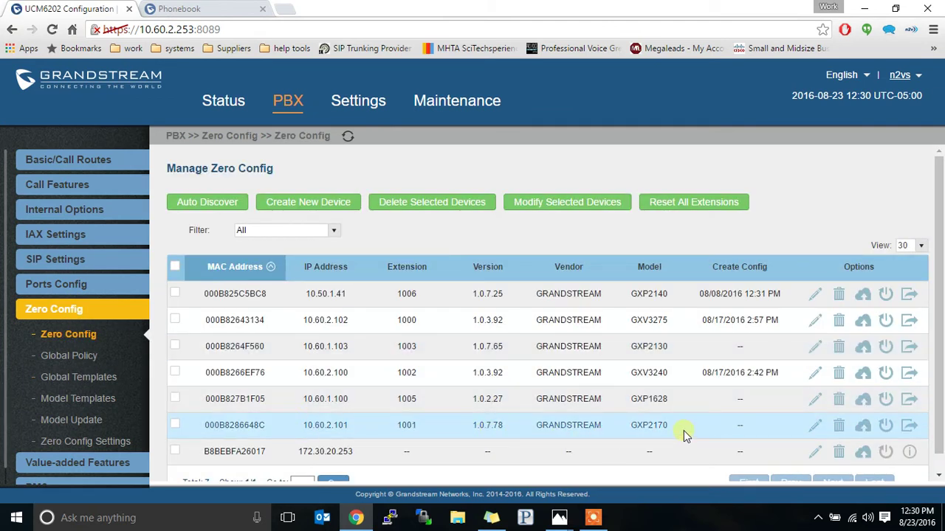
left_click(811, 428)
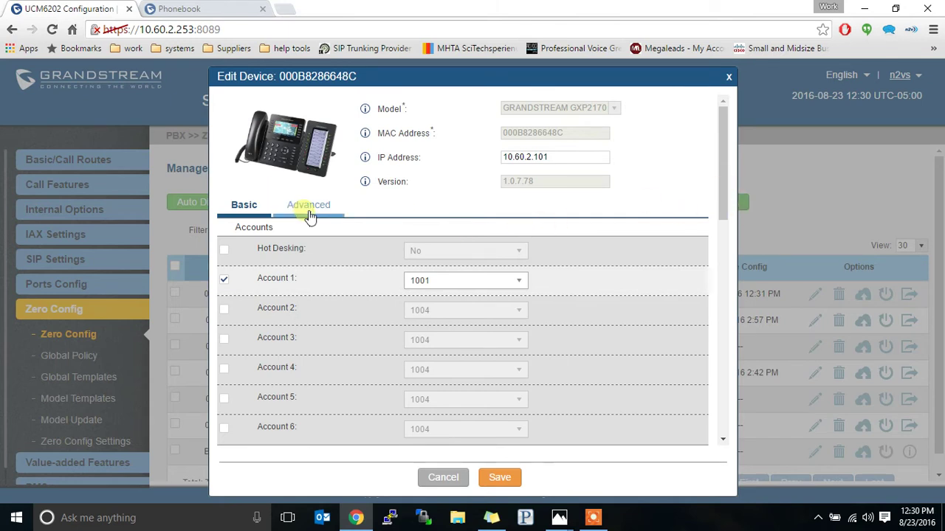
key("Escape")
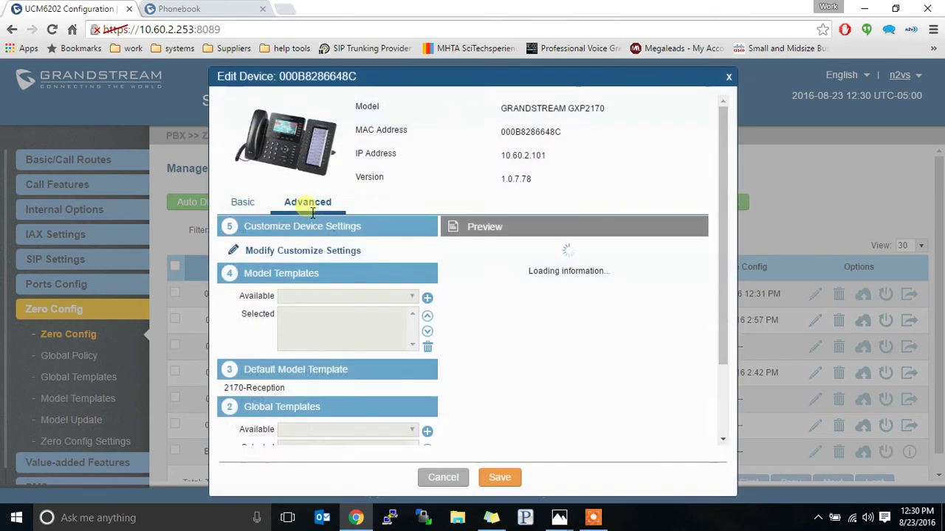
Step: Add the LDAP-all global template to the GXP2170's templates and save the device
left_click(725, 280)
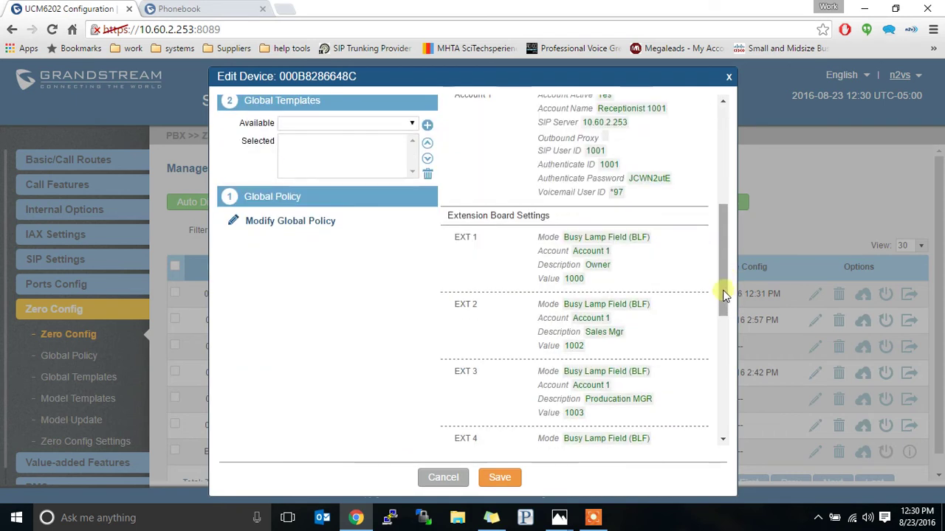
left_click_drag(723, 290, 723, 268)
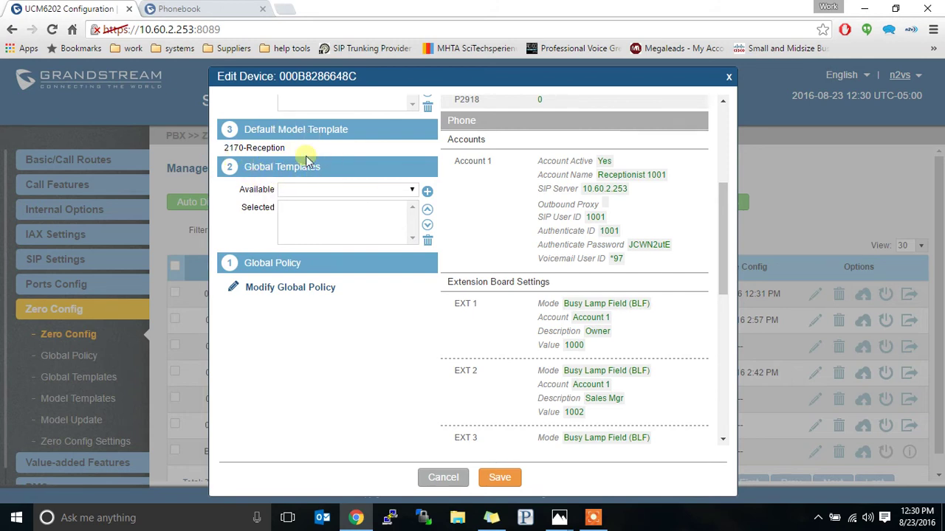
left_click(411, 191)
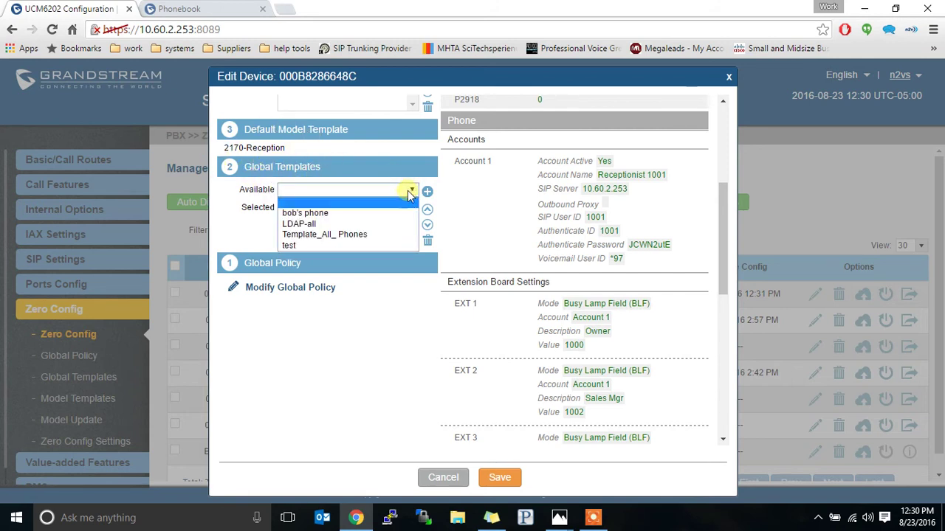
left_click(375, 224)
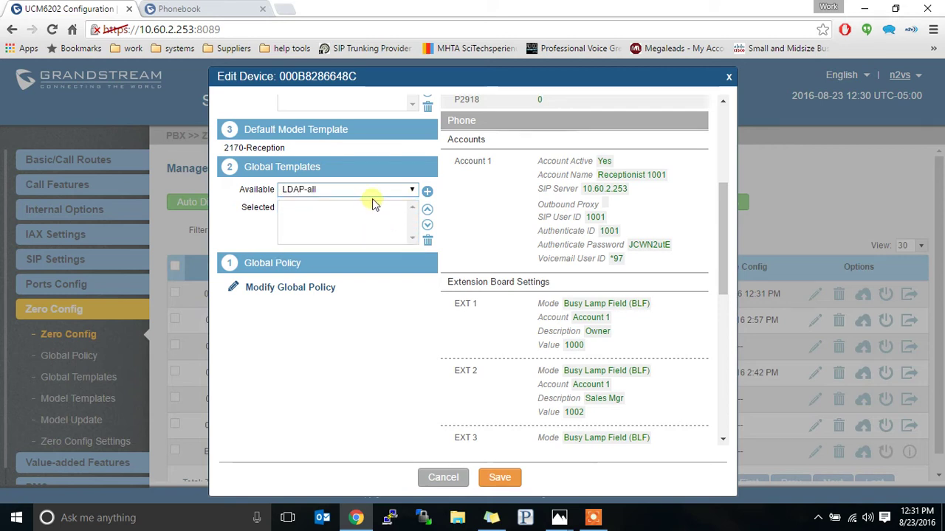
left_click(427, 192)
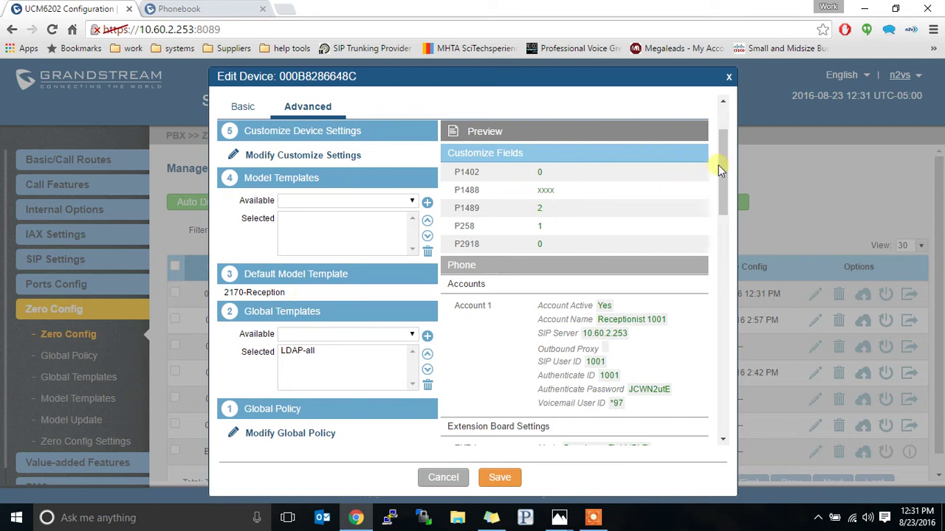
left_click_drag(718, 164, 702, 306)
scroll(701, 308, "down", 1)
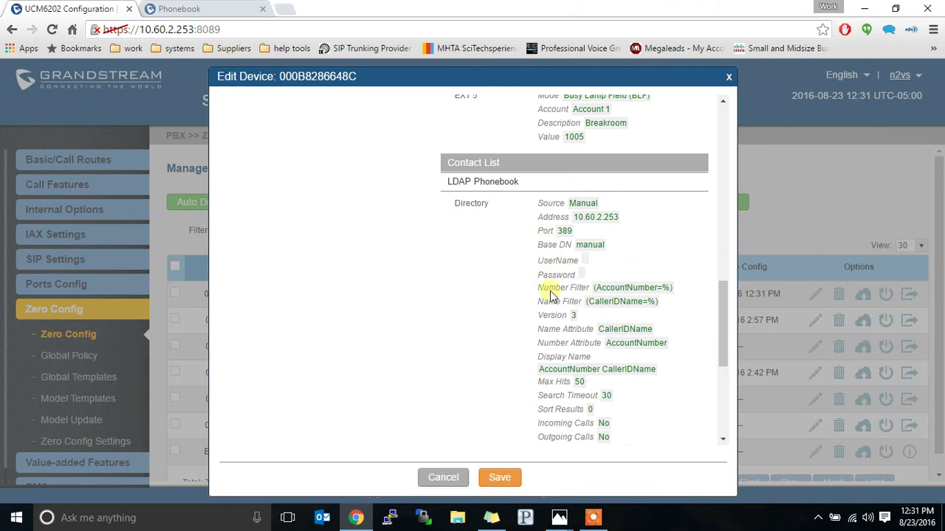
left_click_drag(721, 321, 729, 154)
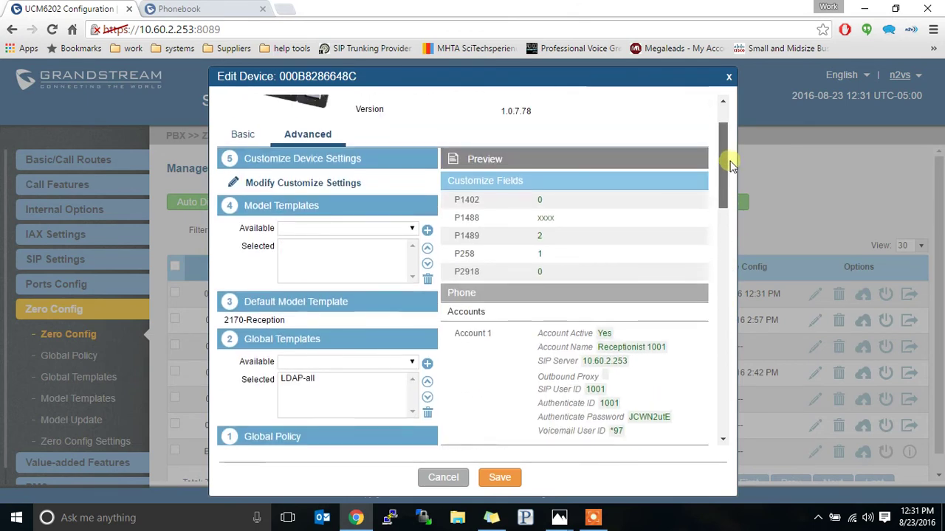
left_click(500, 477)
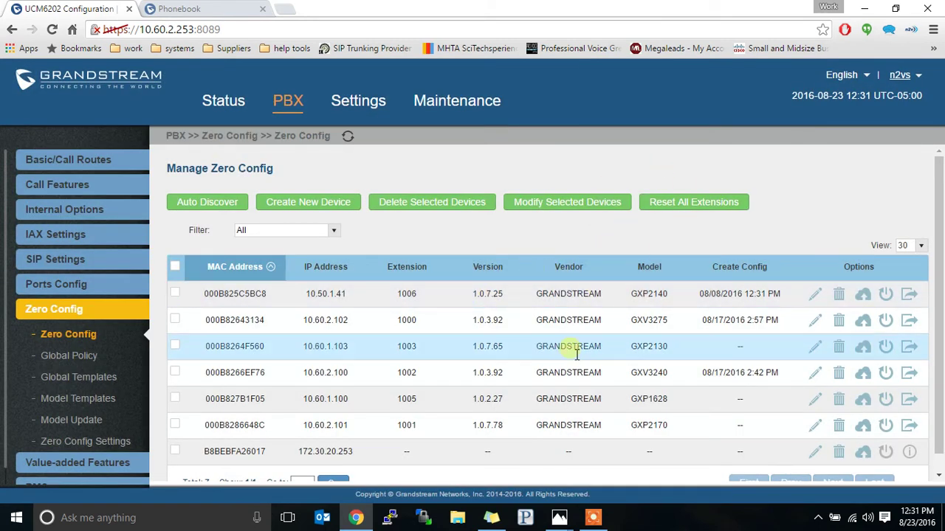
Step: Send the GXP2170 update NOTIFY and refresh until Create Config reads 08/23/2016 12:31 PM
left_click(349, 139)
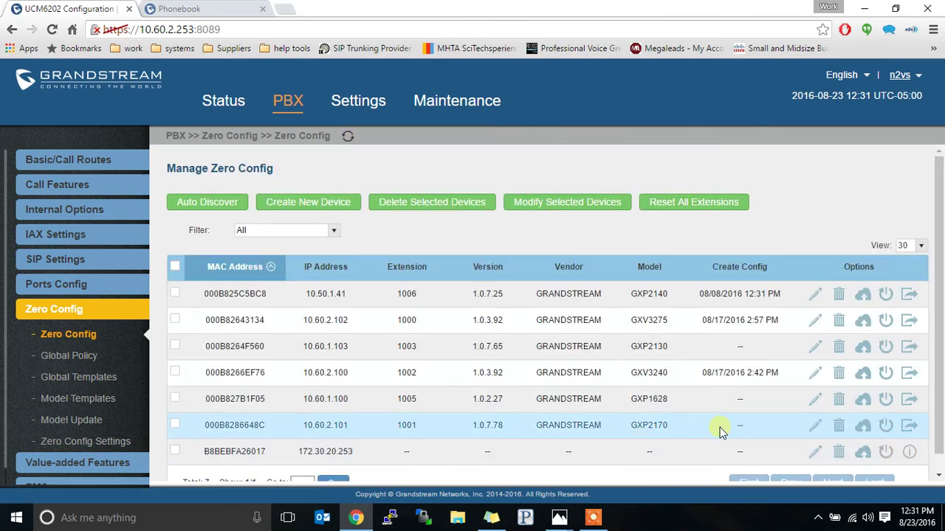
left_click(865, 427)
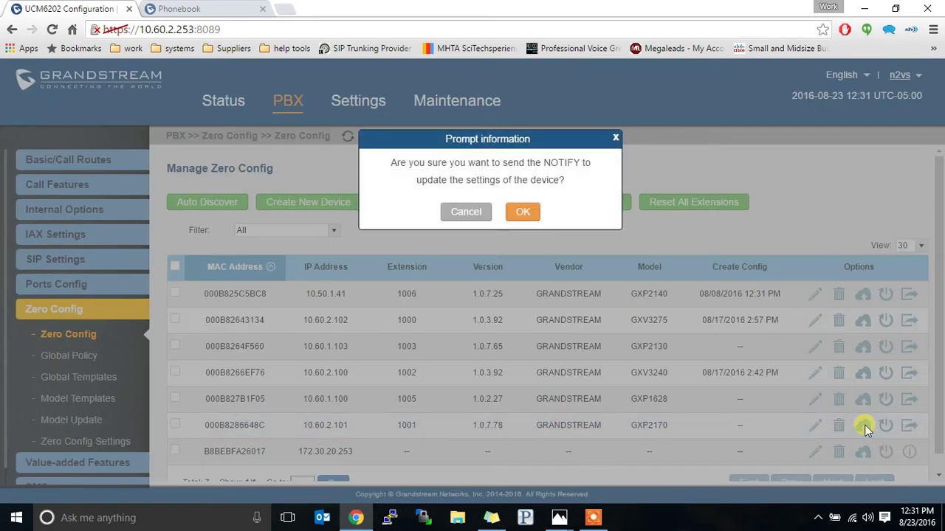
left_click(524, 213)
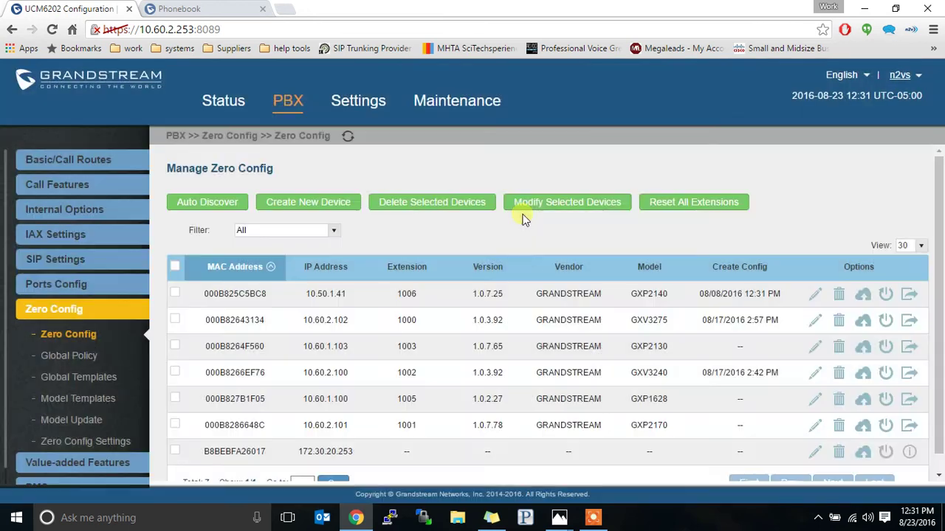
left_click(350, 139)
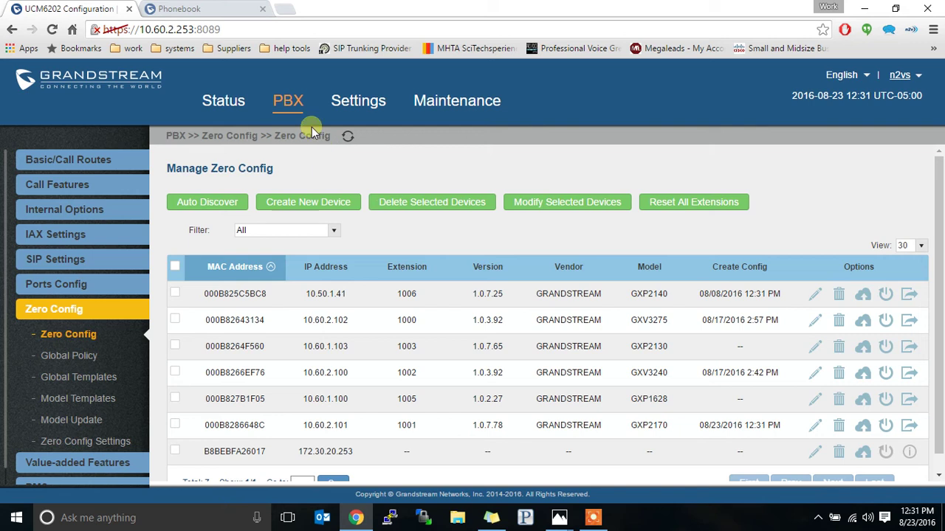
Step: Reload the phone's LDAP page and log back in as admin to see server 10.60.2.253
left_click(204, 7)
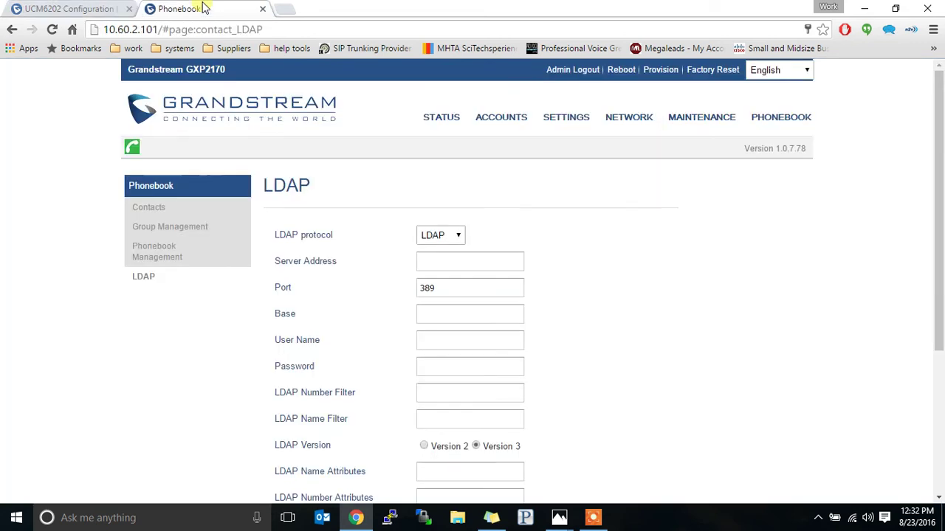
left_click(53, 30)
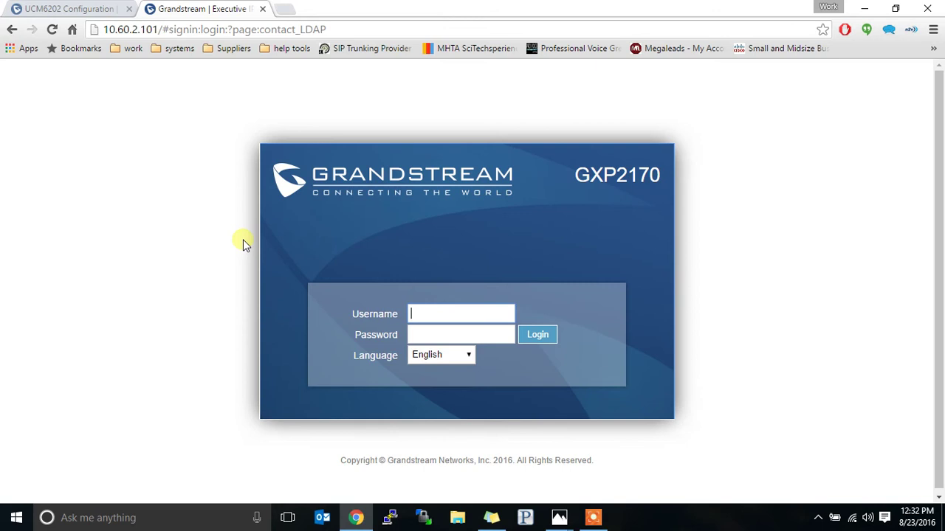
key("Tab")
type("a")
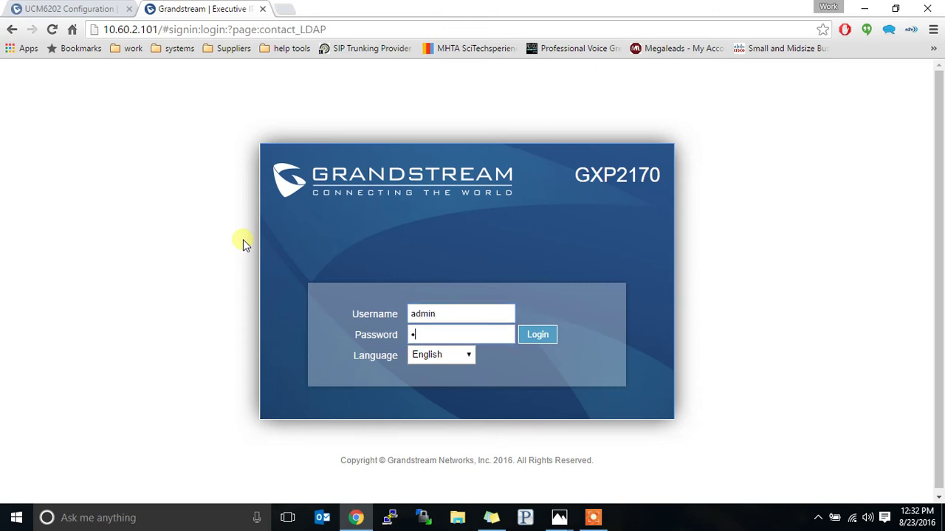
type("dmin")
key("Return")
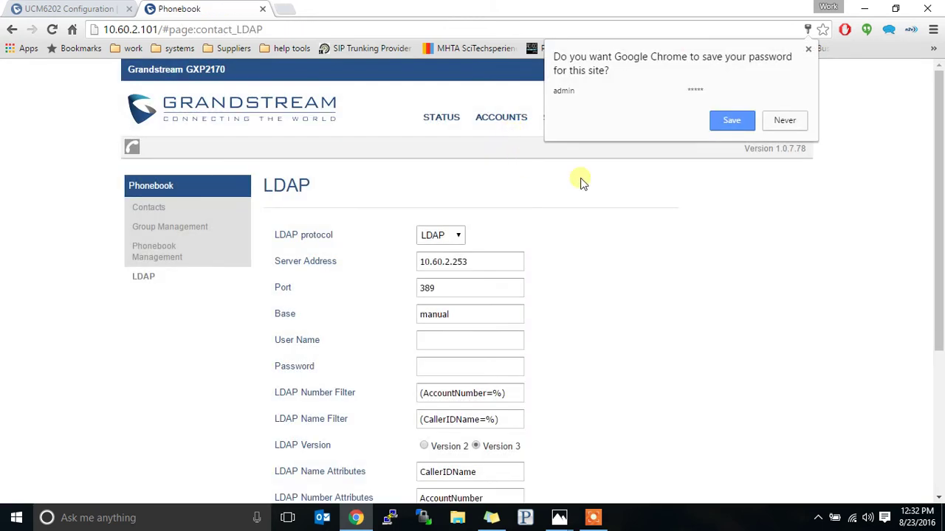
left_click(635, 213)
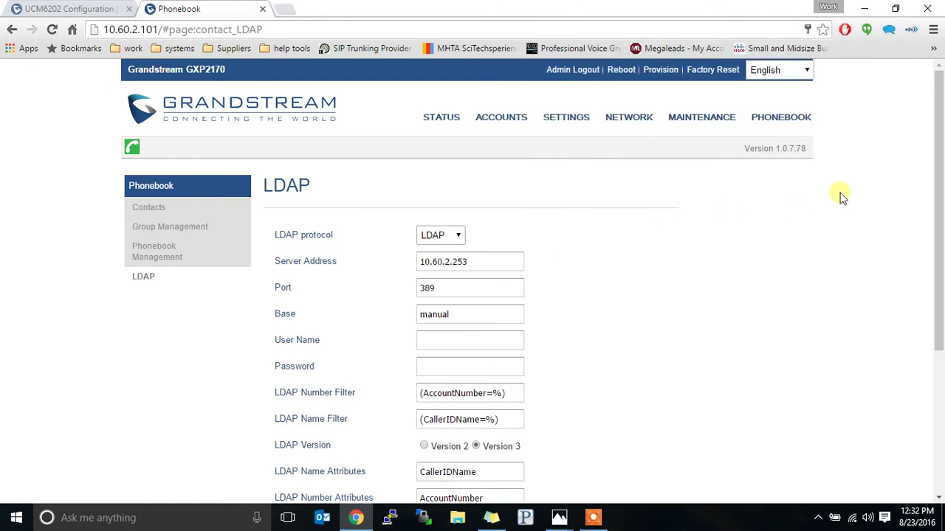
Step: Select the 'manual' value in the Base field and check the Base DN in Capture2.PNG
left_click_drag(942, 137, 941, 157)
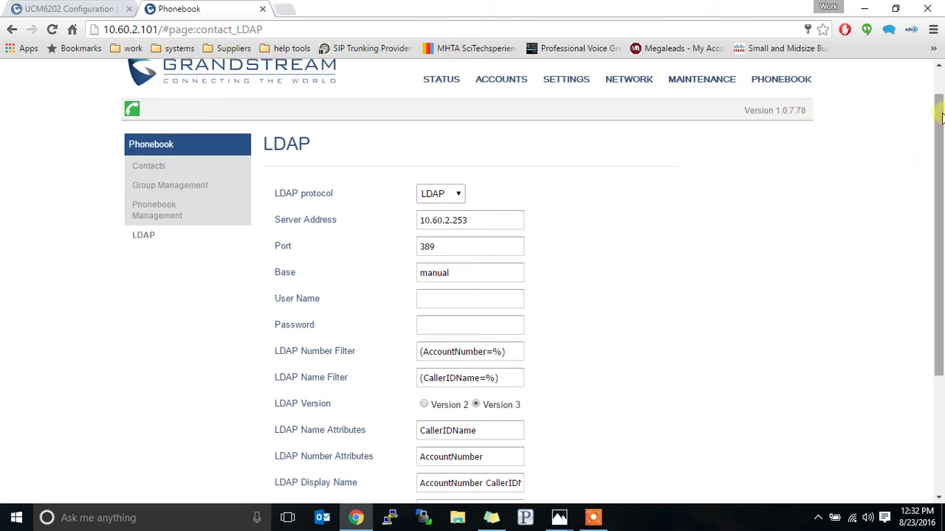
left_click_drag(938, 135, 932, 172)
mouse_move(290, 206)
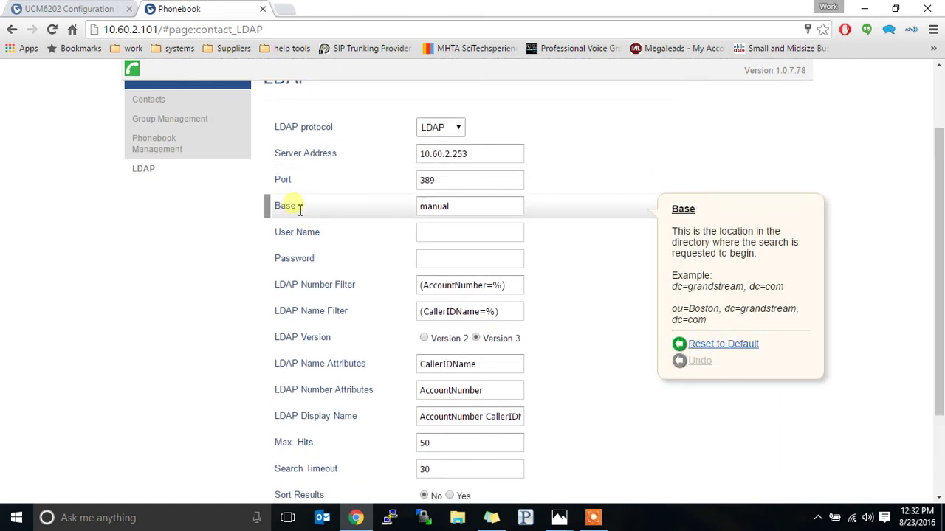
left_click(450, 206)
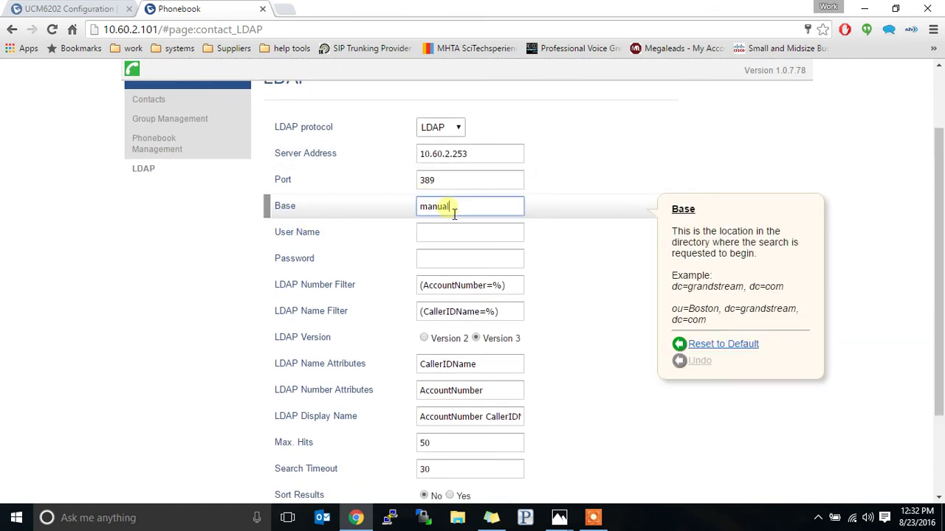
left_click_drag(448, 206, 422, 217)
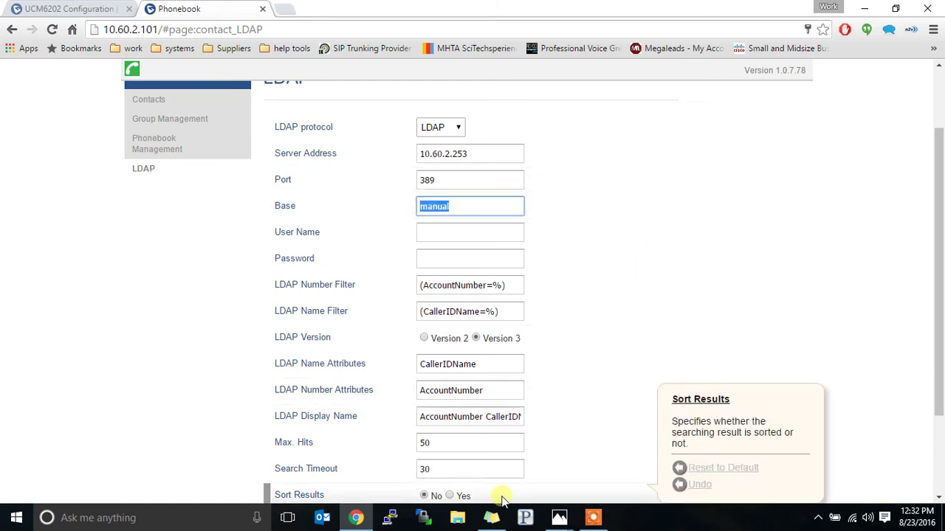
left_click(562, 520)
left_click(622, 465)
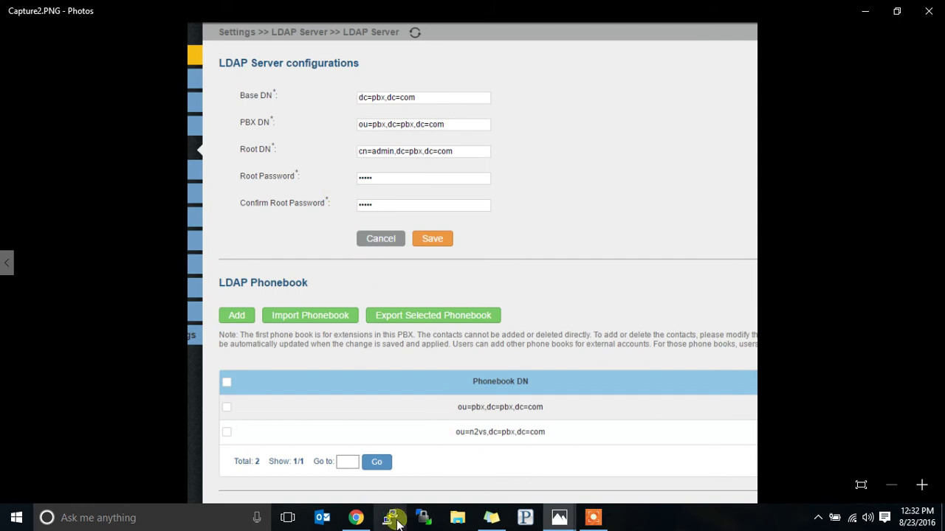
Step: Start entering dc=pbx, dc=com in Base, rechecking the Base DN in the screenshot
left_click(356, 518)
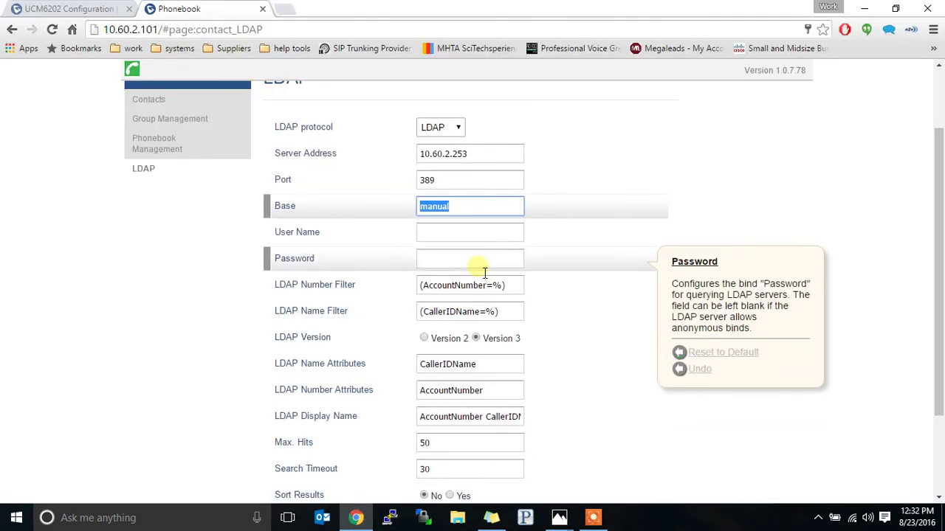
mouse_move(529, 196)
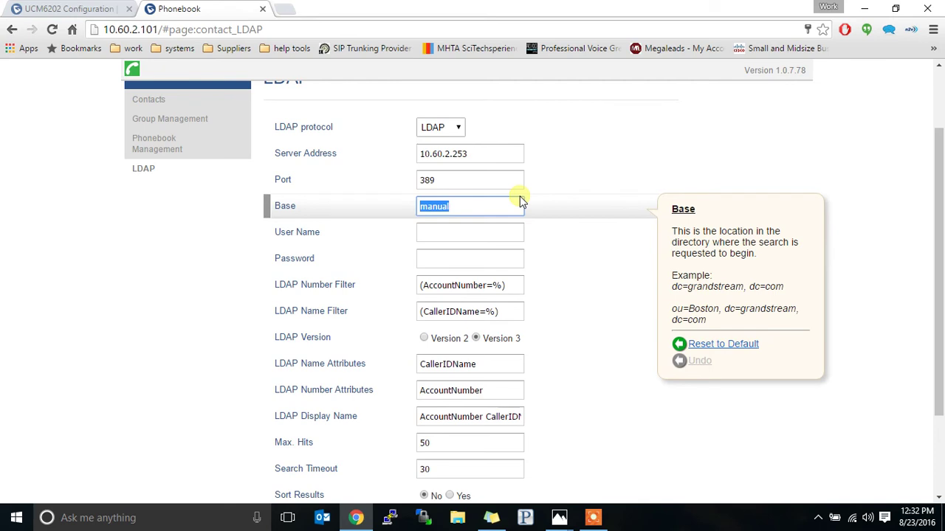
type("dc")
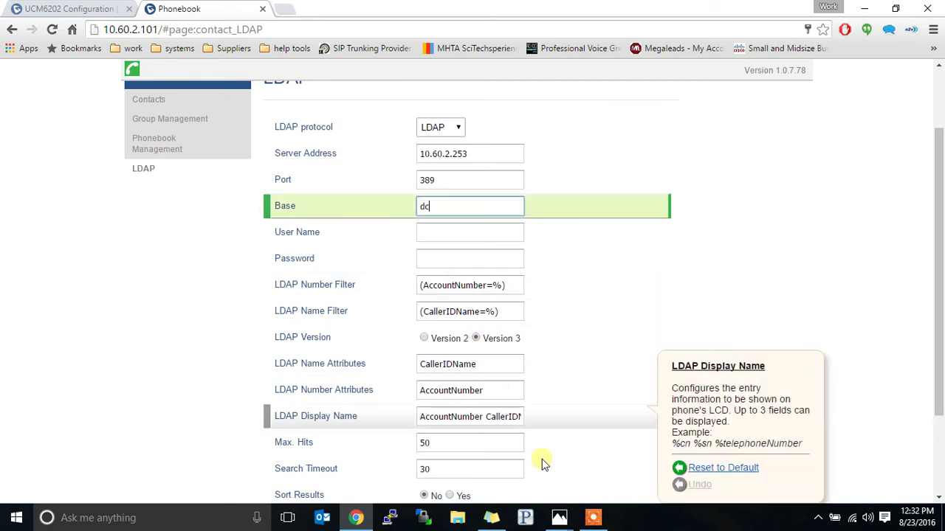
left_click(558, 517)
left_click(617, 451)
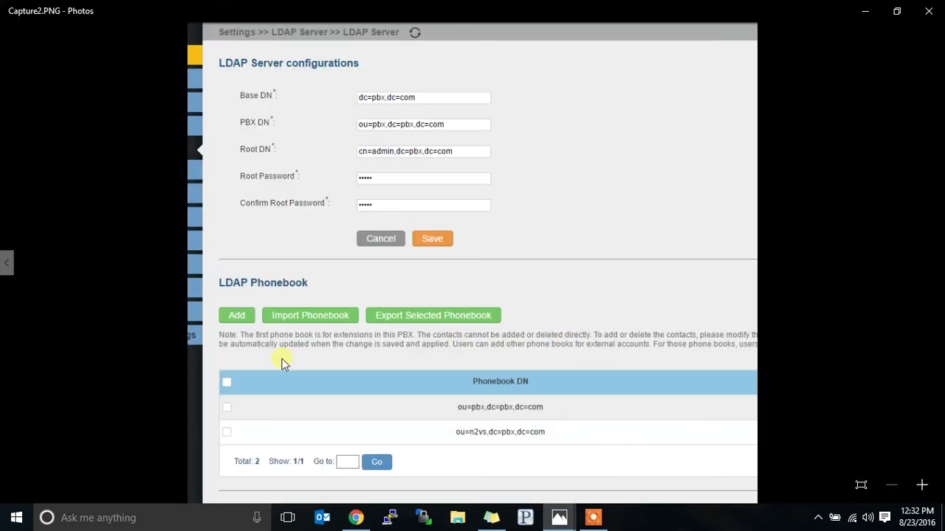
left_click(355, 518)
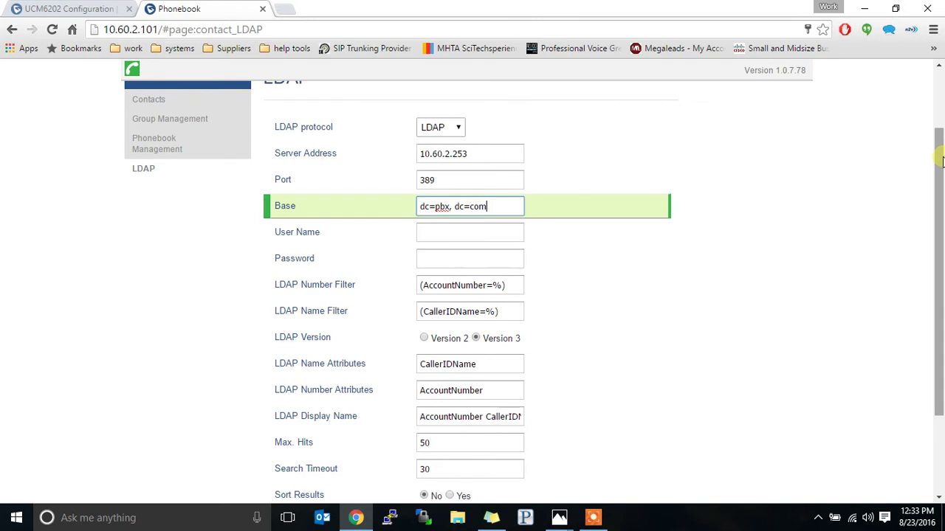
Step: Save and apply the phone's LDAP settings with Base dc=pbx, dc=com
left_click_drag(942, 161, 928, 238)
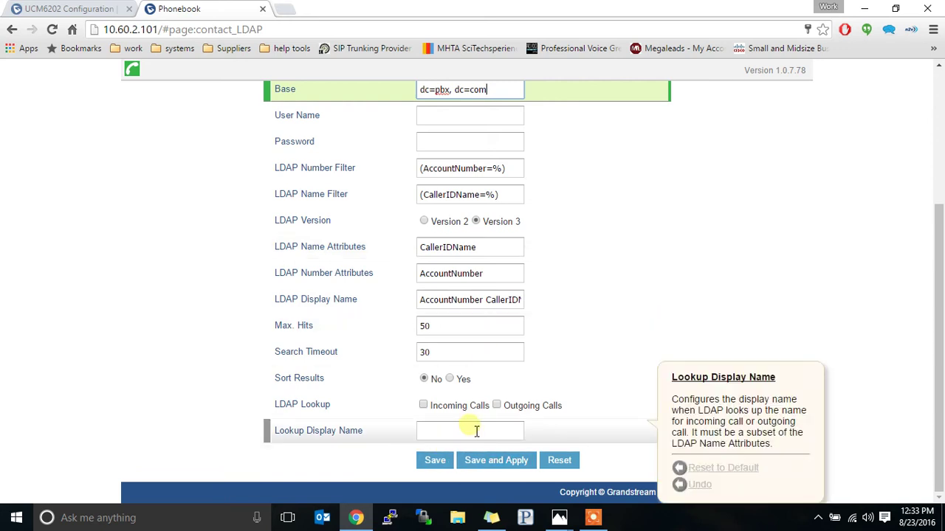
left_click(479, 460)
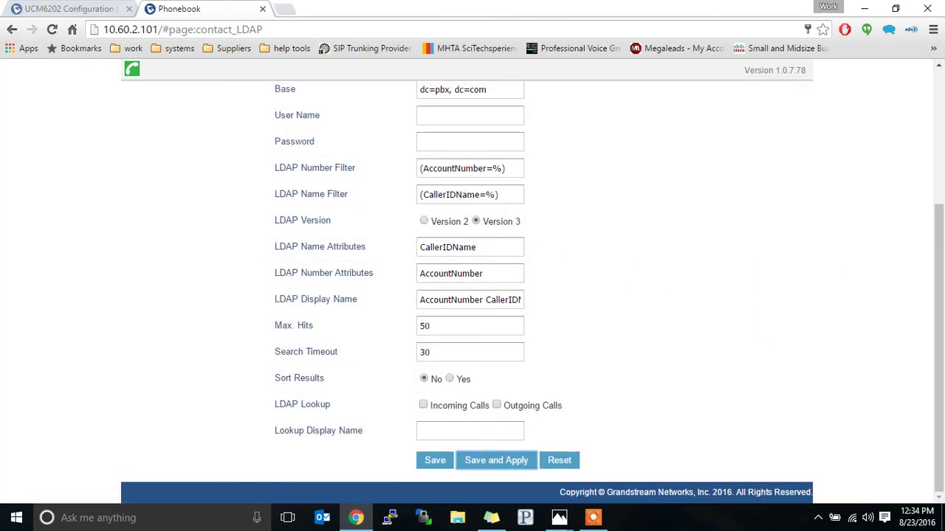
left_click(66, 9)
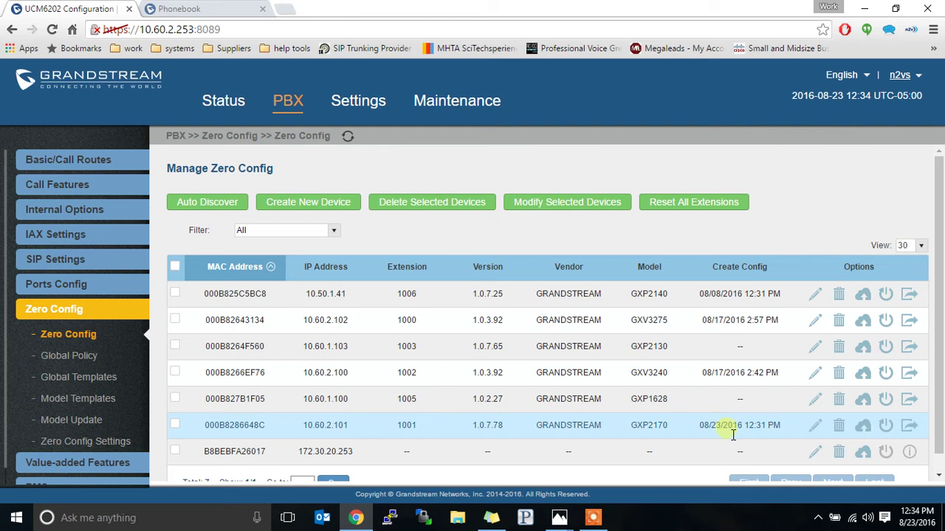
key("ctrl+Tab")
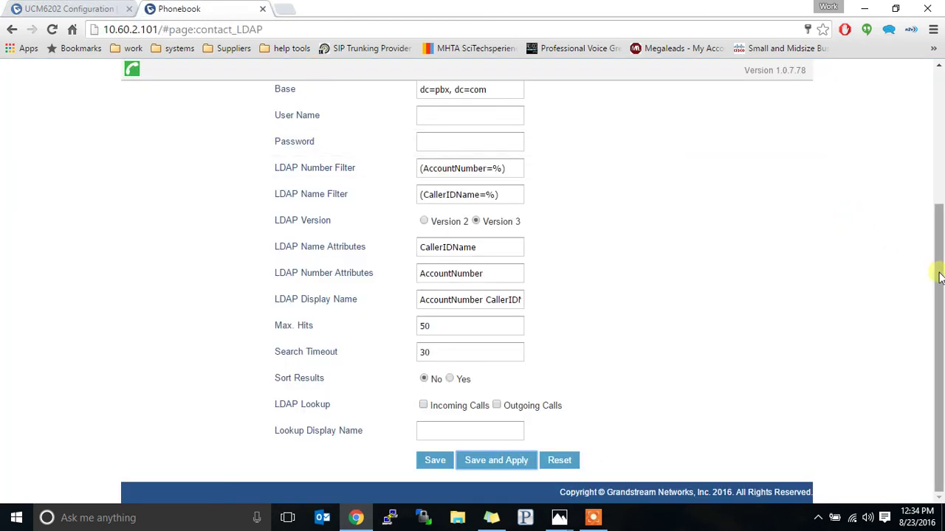
left_click_drag(938, 276, 939, 170)
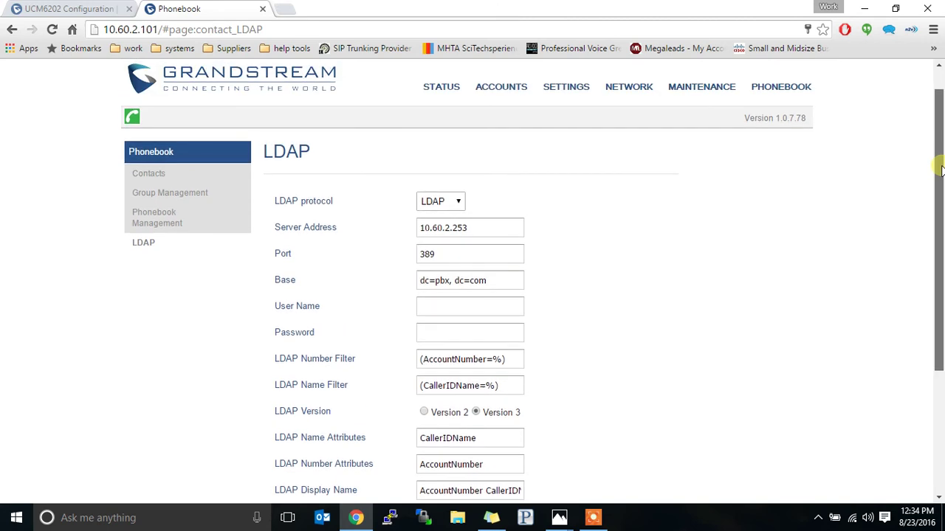
left_click(465, 198)
left_click(464, 195)
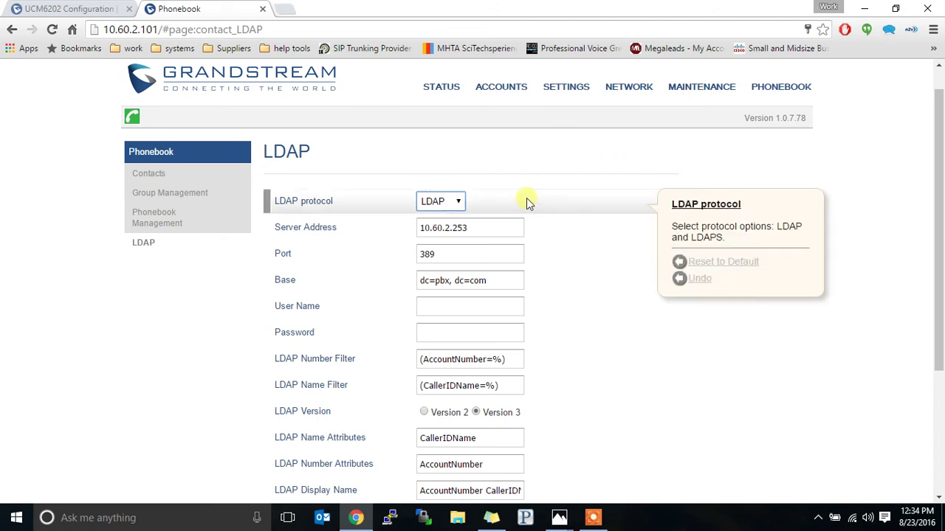
mouse_move(585, 496)
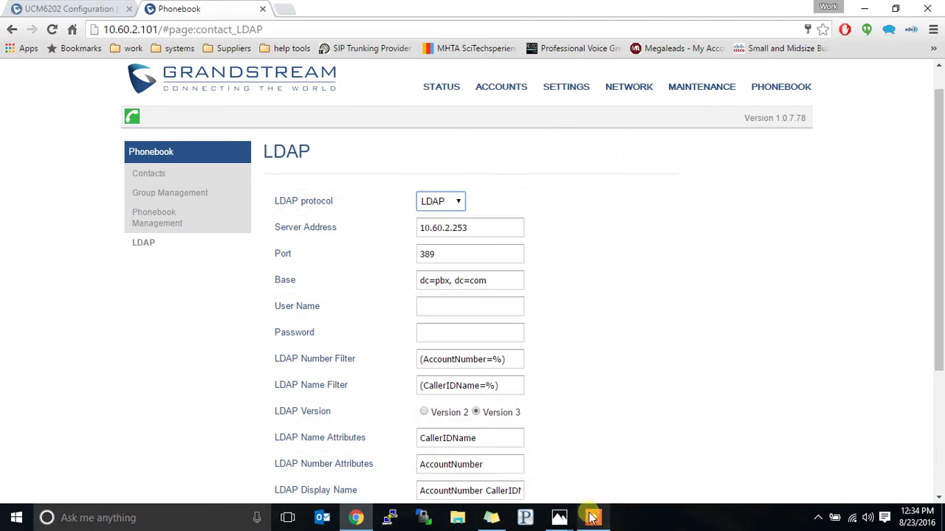
Step: Turn on the recorder's webcam overlay and move it toward the screen centre
left_click(592, 519)
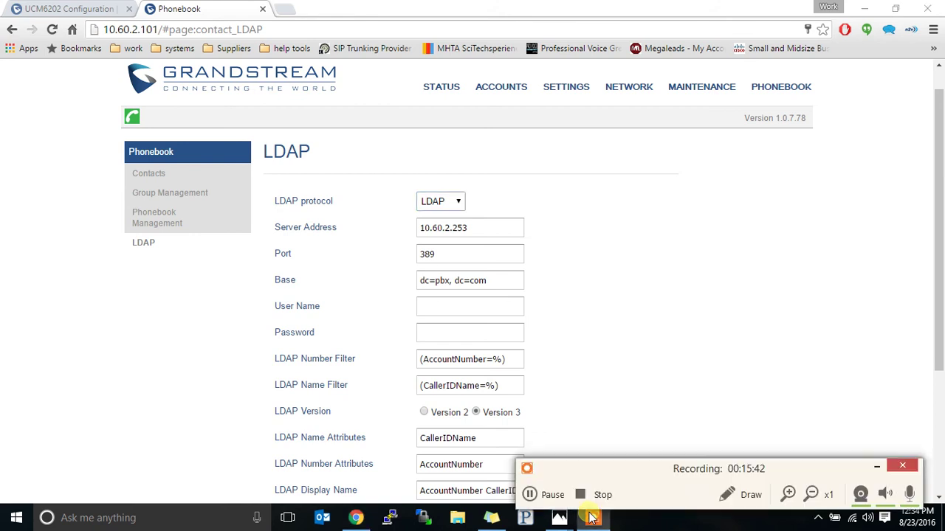
left_click(861, 495)
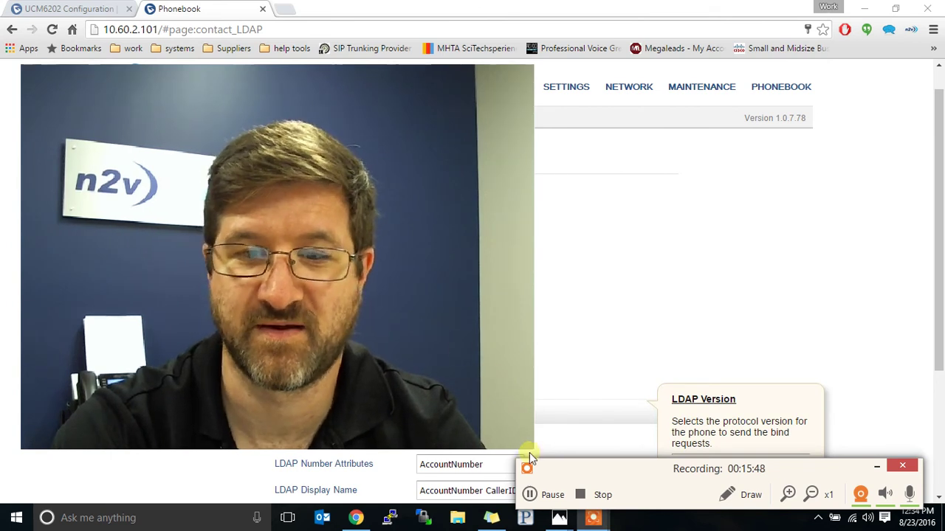
left_click_drag(530, 447, 679, 451)
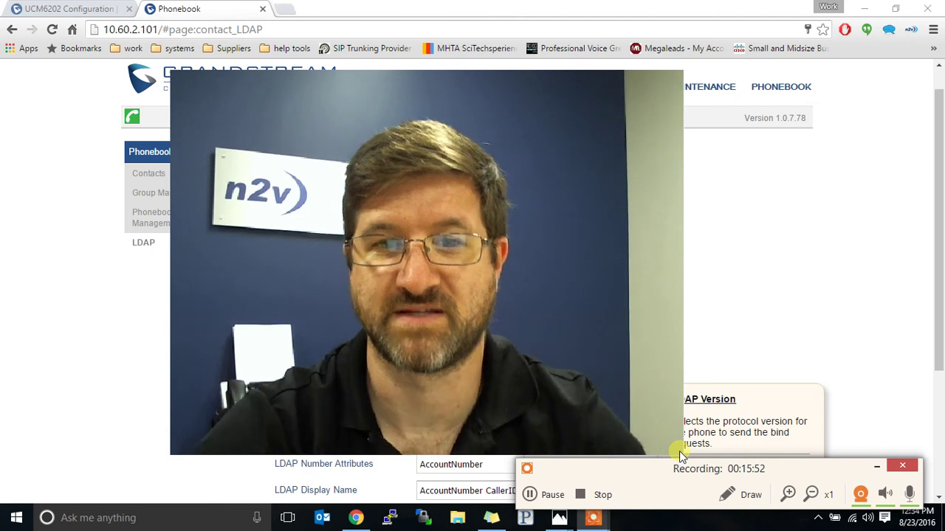